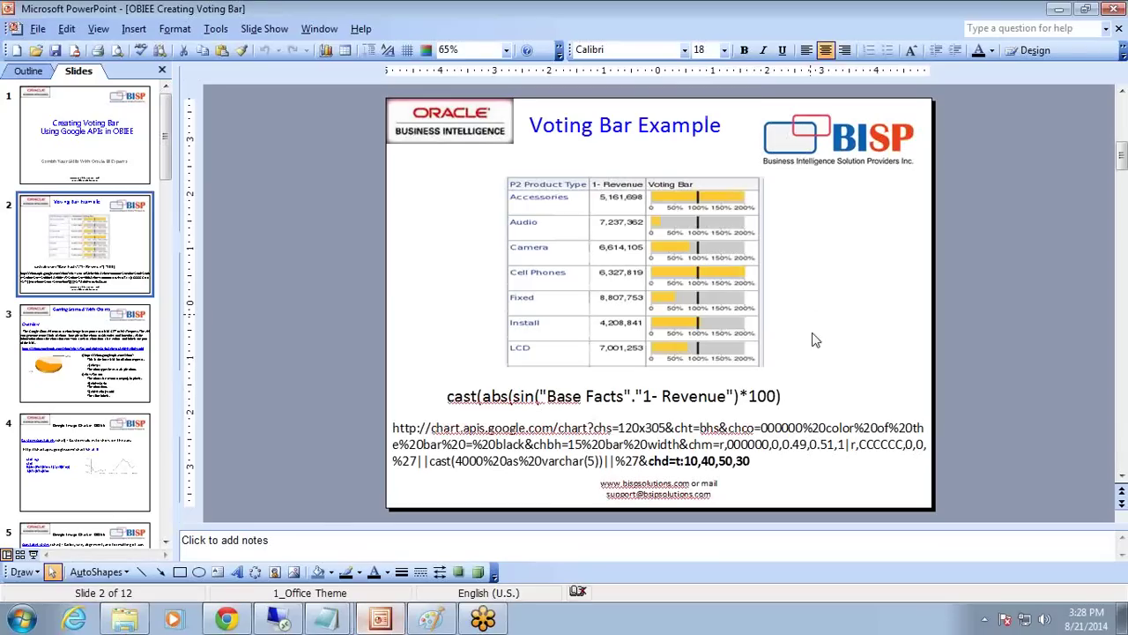
Step: Select the Google Chart API URL text on the Voting Bar Example slide
click(759, 462)
mouse_move(760, 462)
mouse_down()
mouse_move(394, 460)
mouse_move(386, 429)
mouse_up()
key(ctrl+c)
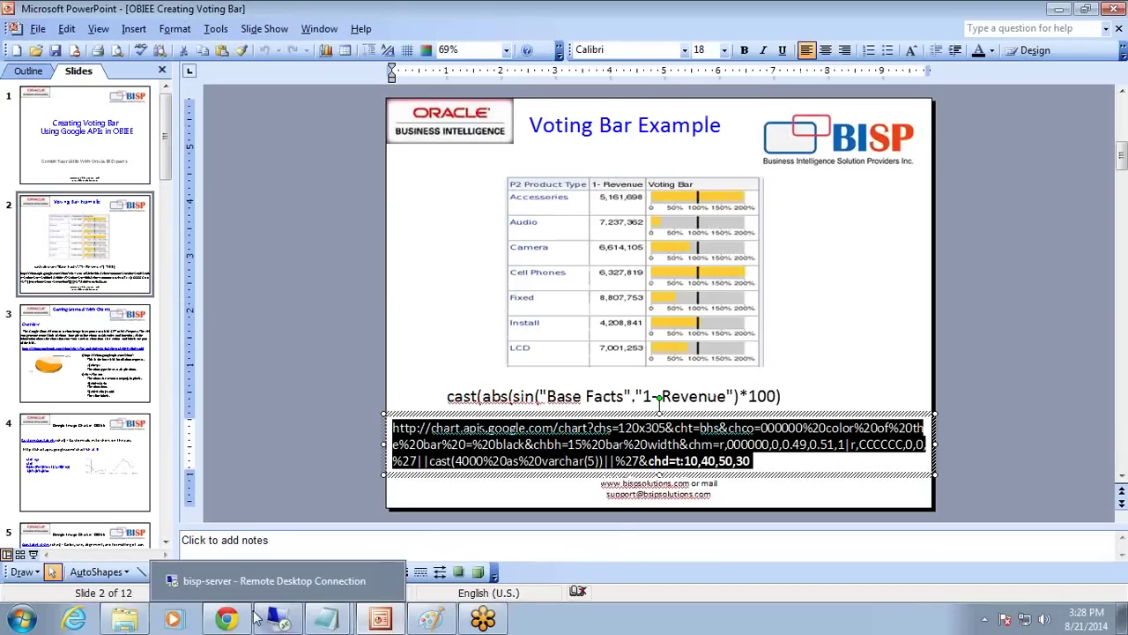
Step: Load the copied chart URL in a new Chrome tab, rendering the 120×305 yellow bar chart
click(227, 619)
key(ctrl+t)
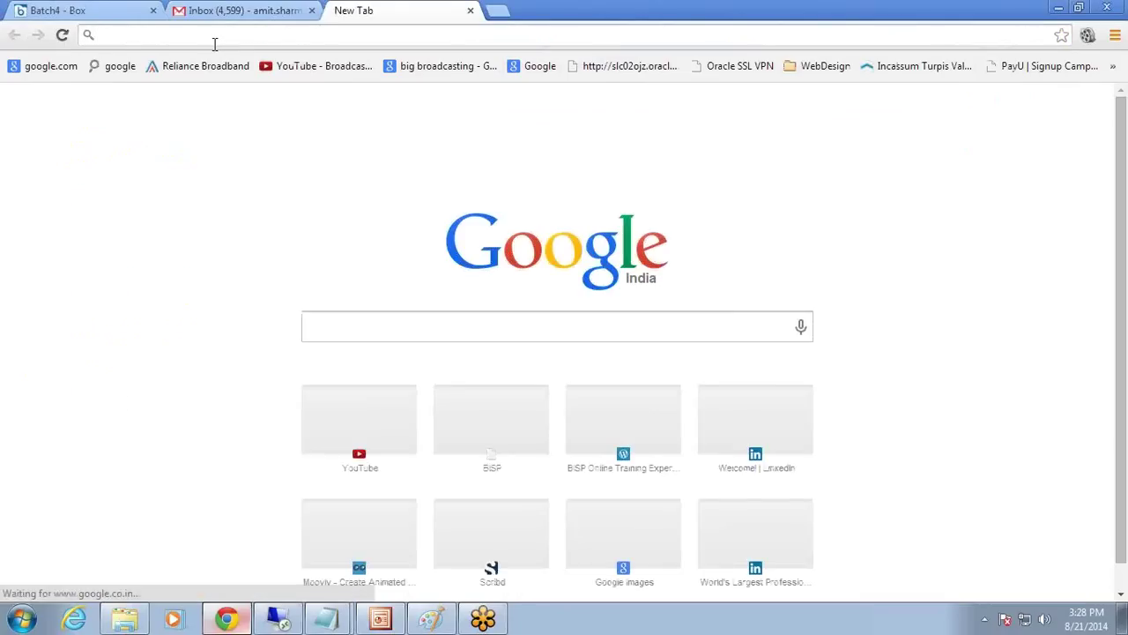
key(ctrl+v)
key(Return)
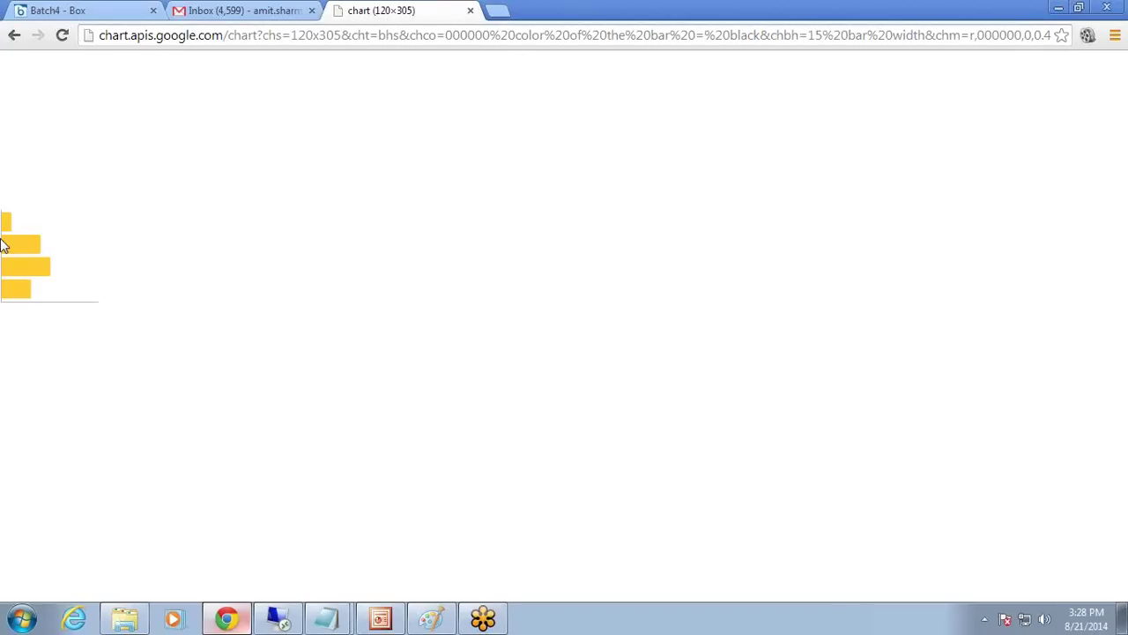
Step: Return to the PowerPoint presentation with the Voting Bar Example slide
click(395, 610)
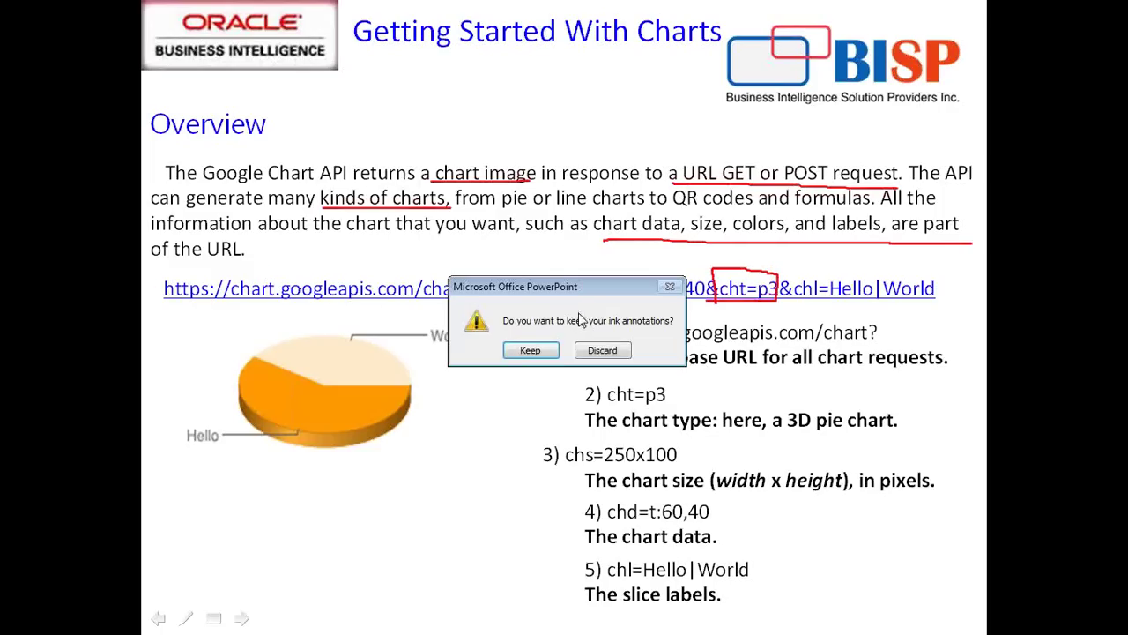
Step: Discard the slide-show ink and highlight the example pie chart URL on slide 3
click(599, 350)
click(767, 284)
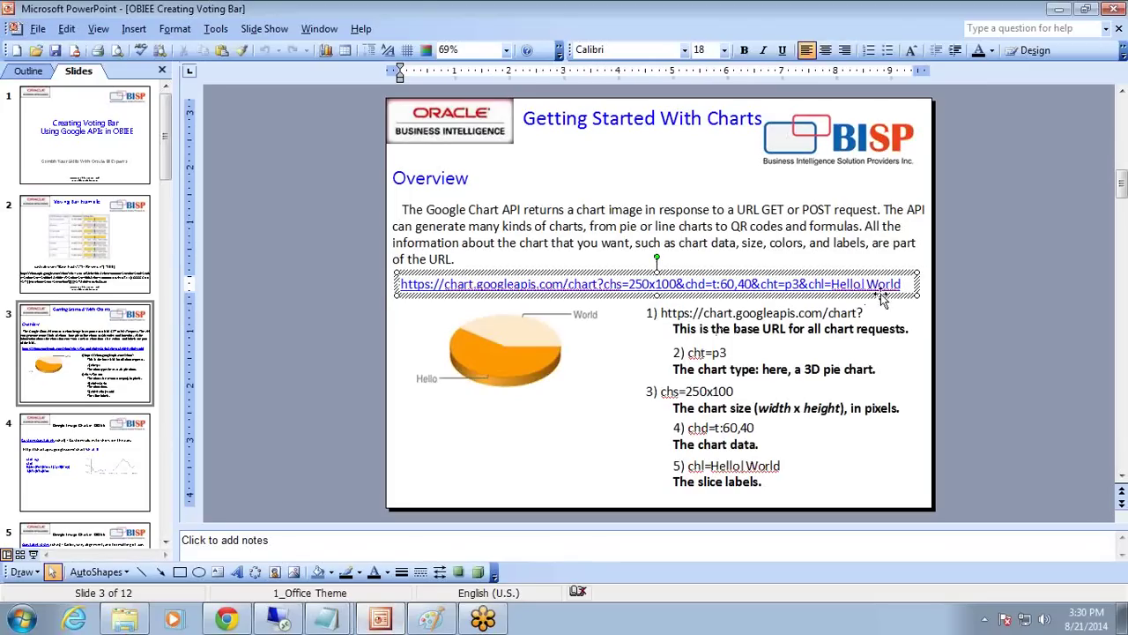
drag(901, 284, 284, 289)
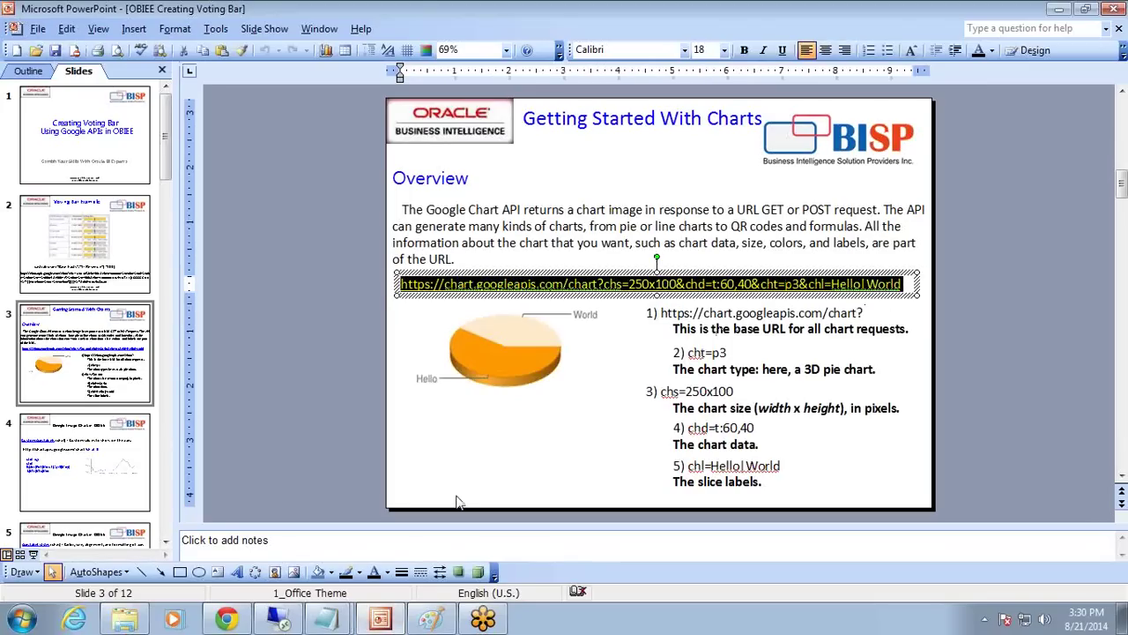
Step: In Chrome, select the address bar URL and move back through it to edit a parameter
click(226, 619)
click(469, 40)
key(ctrl+c)
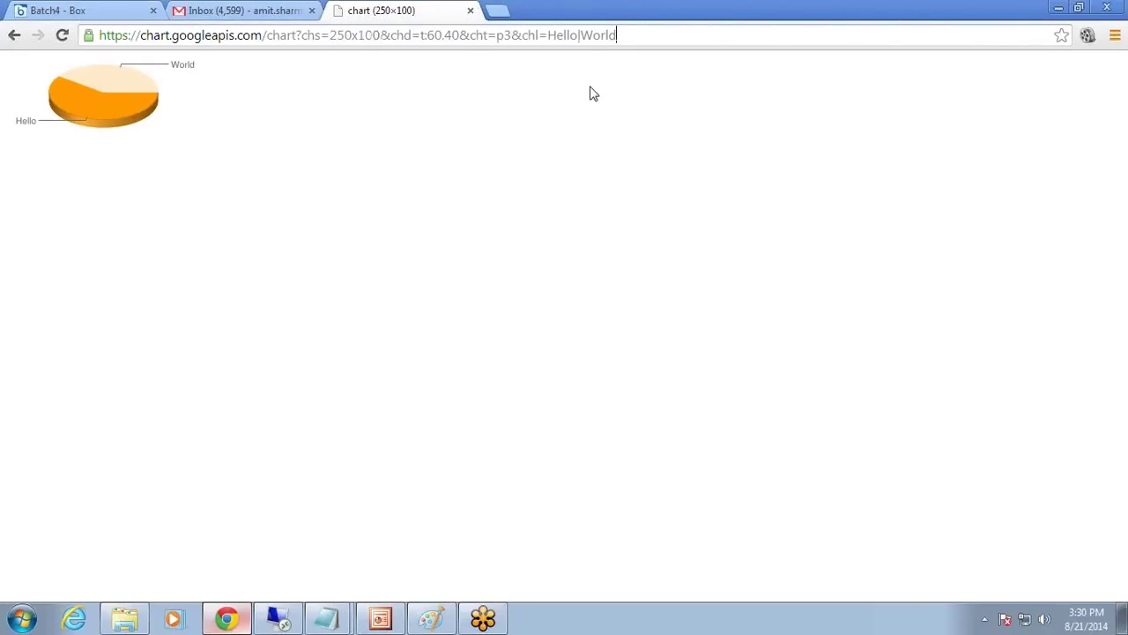
key(Left)
key(Left)
key(Left)
key(Left)
key(Left)
key(Left)
key(Left)
key(Left)
key(Left)
key(Left)
key(Left)
key(Left)
key(Left)
key(Left)
Step: Delete the p3 chart type from the chart URL in Chrome's address bar
click(512, 35)
key(BackSpace)
key(BackSpace)
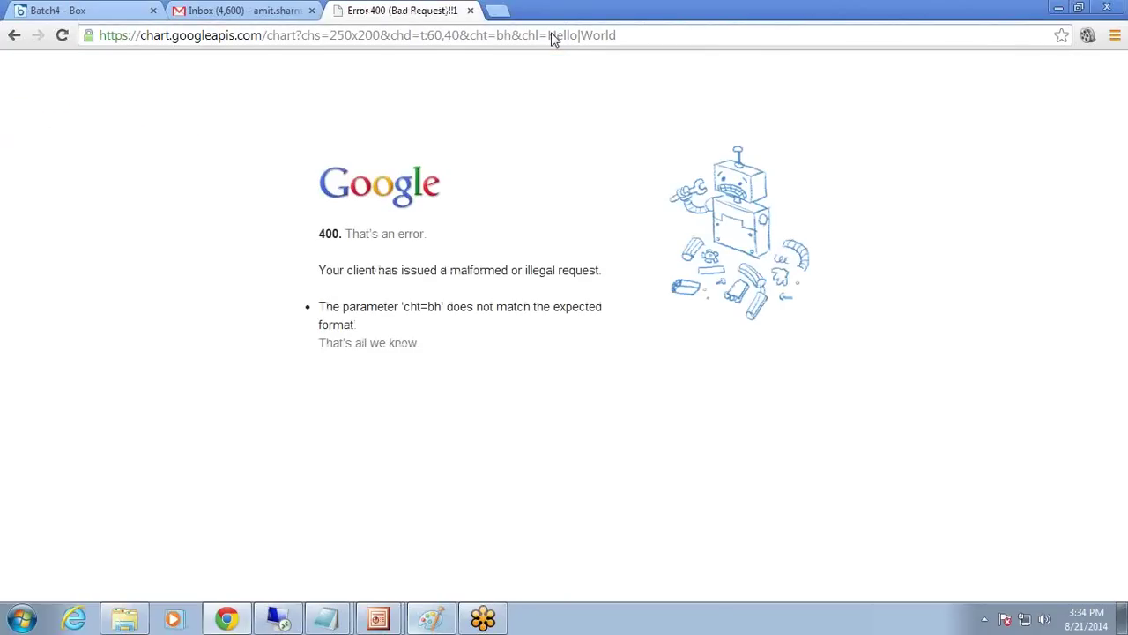
Step: Select the chart URL in Chrome's address bar
click(550, 36)
Step: Replace cht=bh with cht=p3 and reload to render the 3-D Hello/World pie chart
click(511, 35)
key(BackSpace)
key(BackSpace)
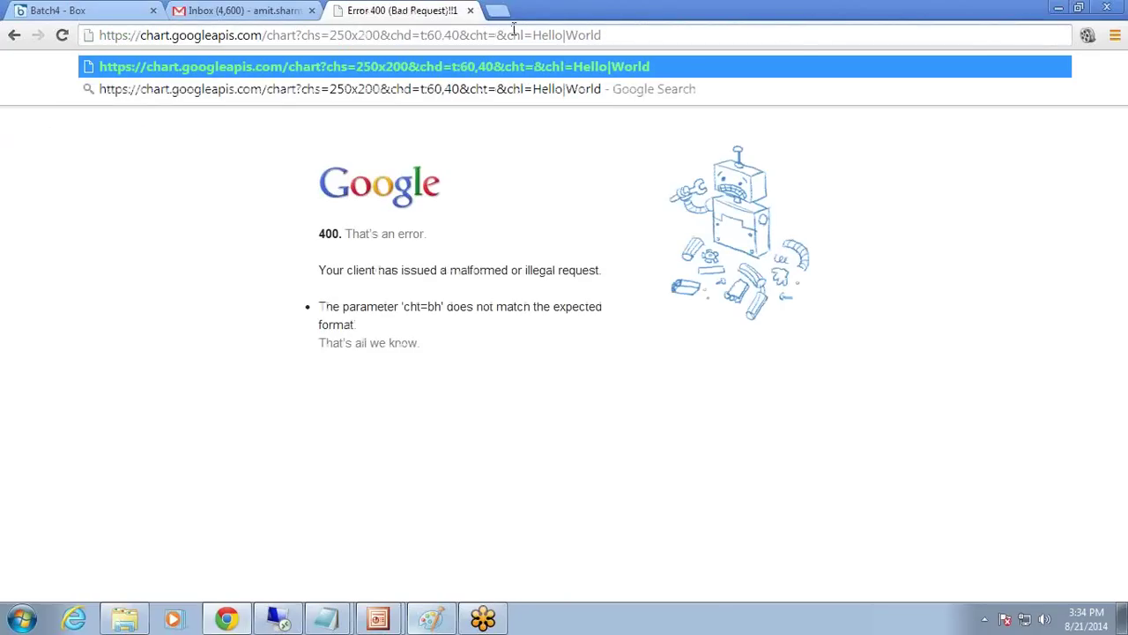
text(p3)
key(Return)
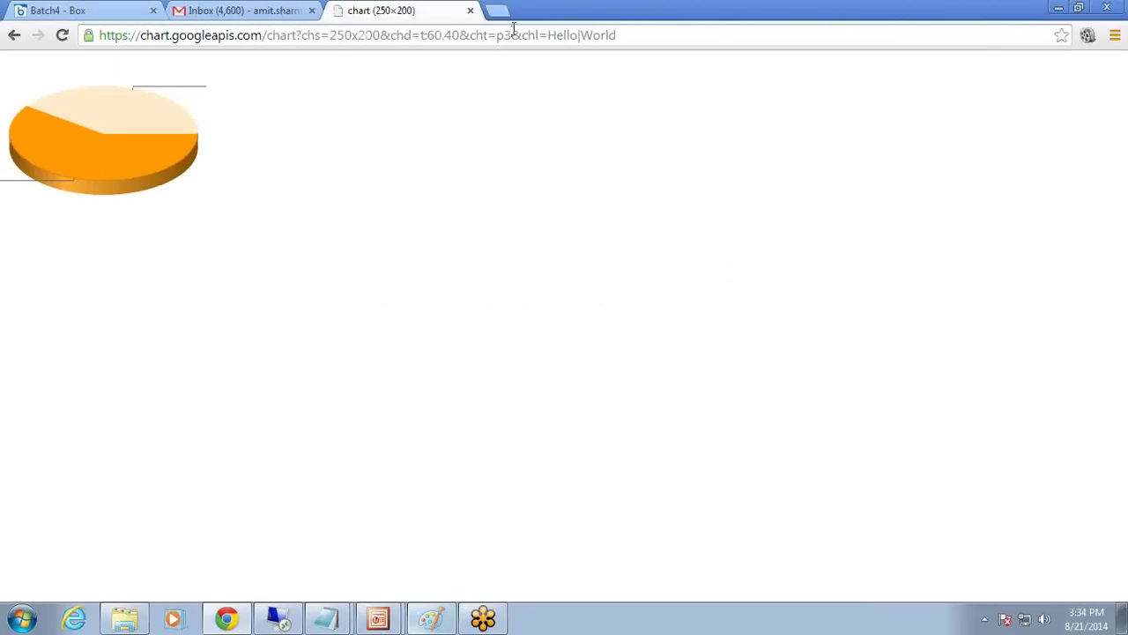
click(391, 620)
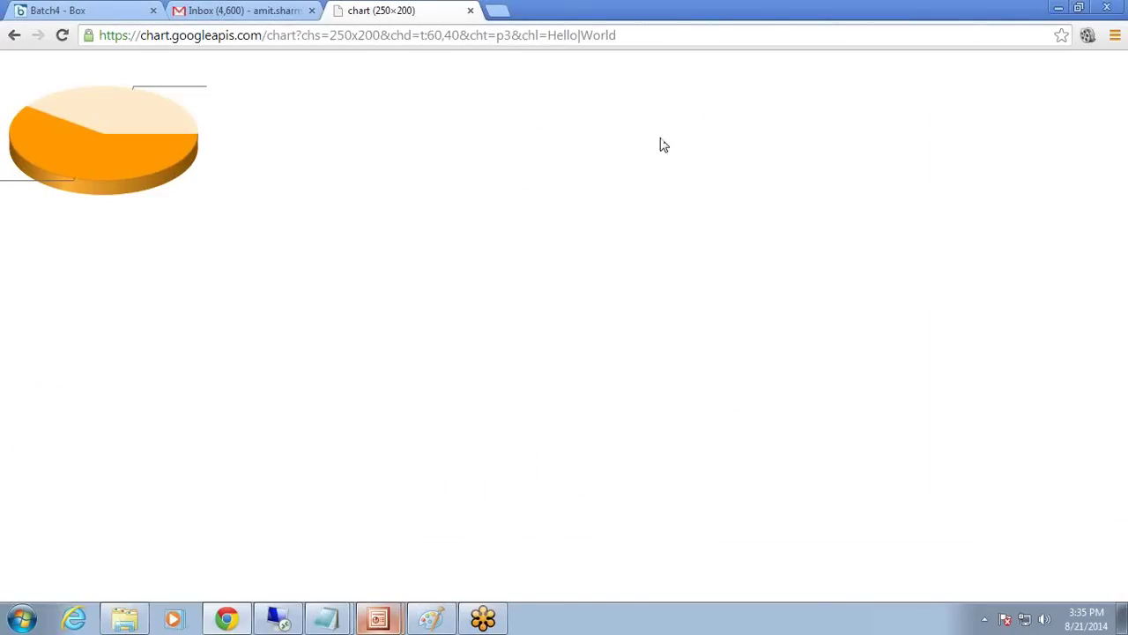
Step: Open the Voting Bar Example slide in the OBIEE Creating Voting Bar presentation
click(593, 35)
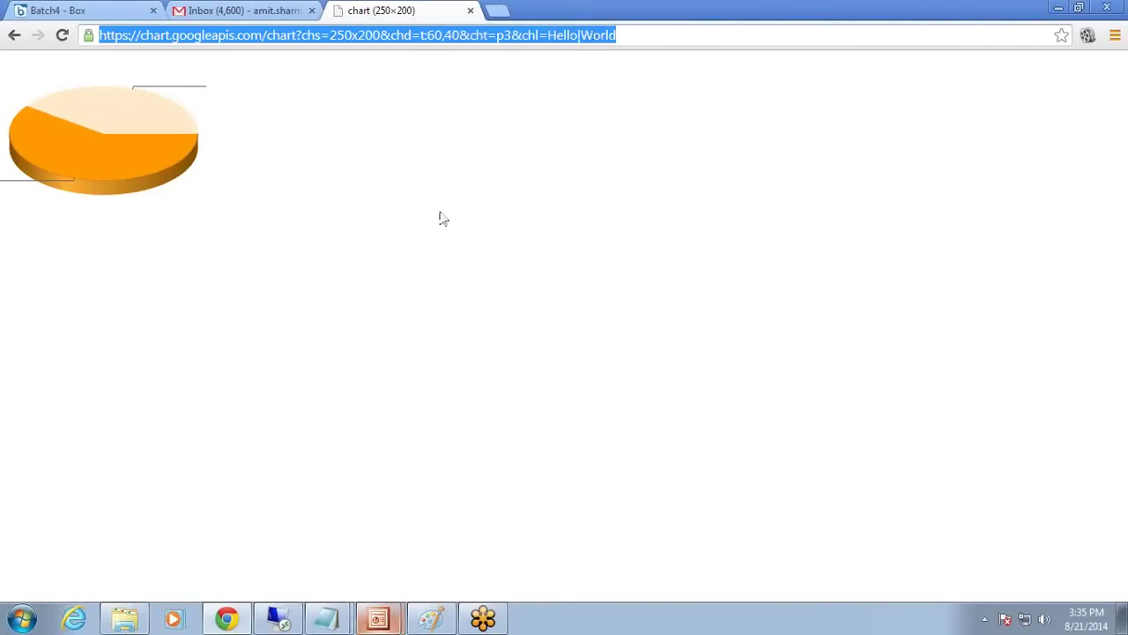
mouse_move(378, 619)
click(407, 560)
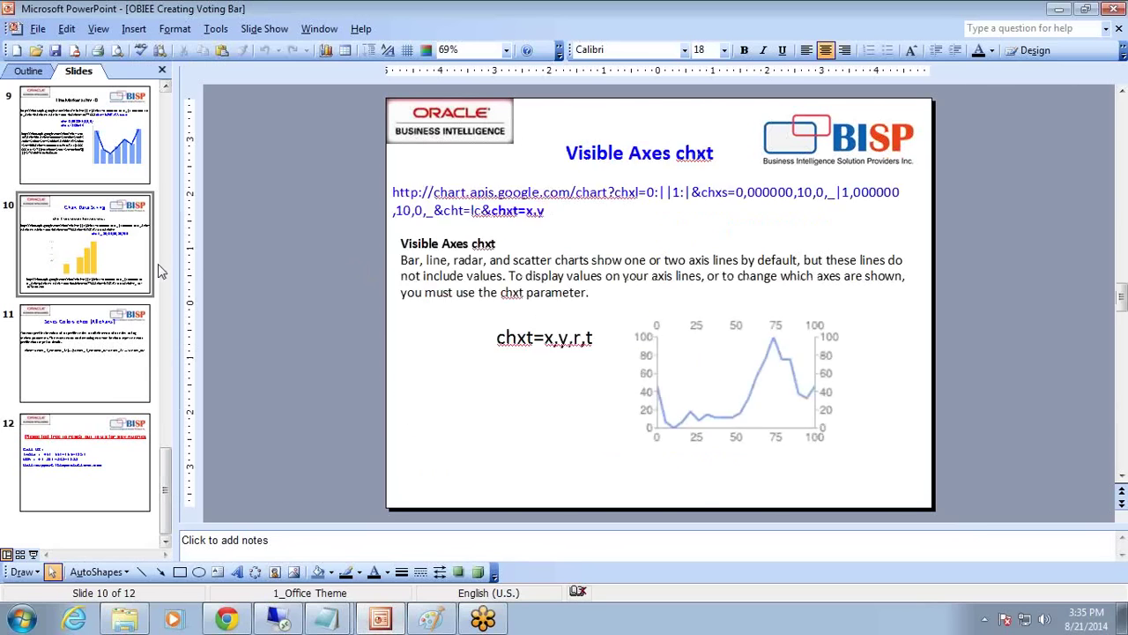
key(Home)
click(112, 247)
Step: Load the slide's 120x305 bhs voting-bar chart URL in Chrome, showing yellow horizontal bars
click(728, 482)
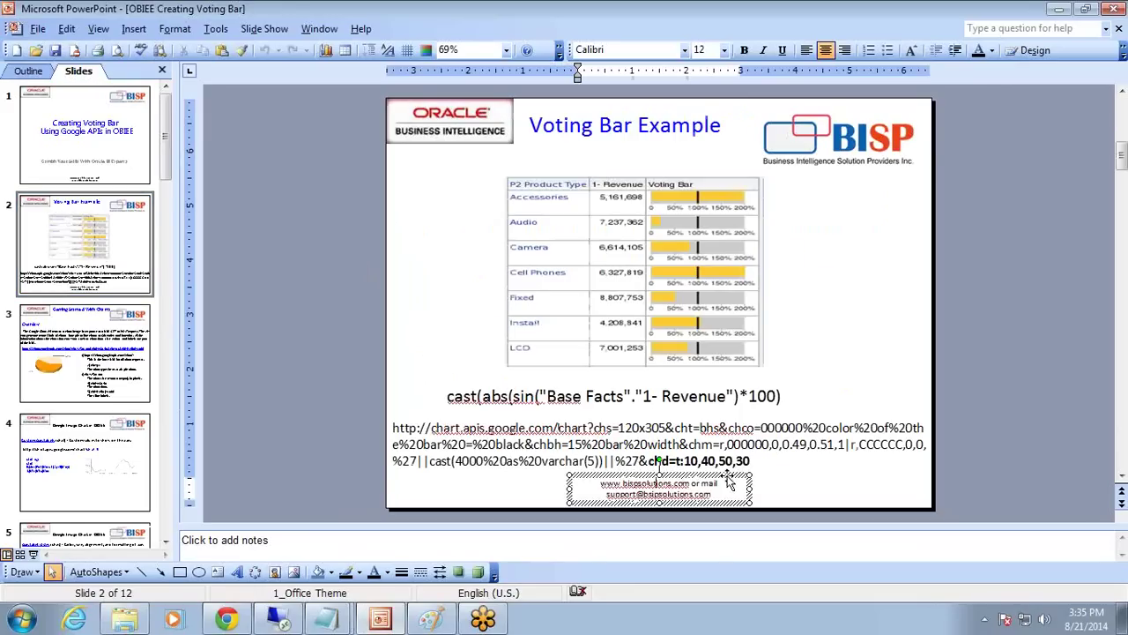
click(750, 461)
drag(750, 461, 379, 432)
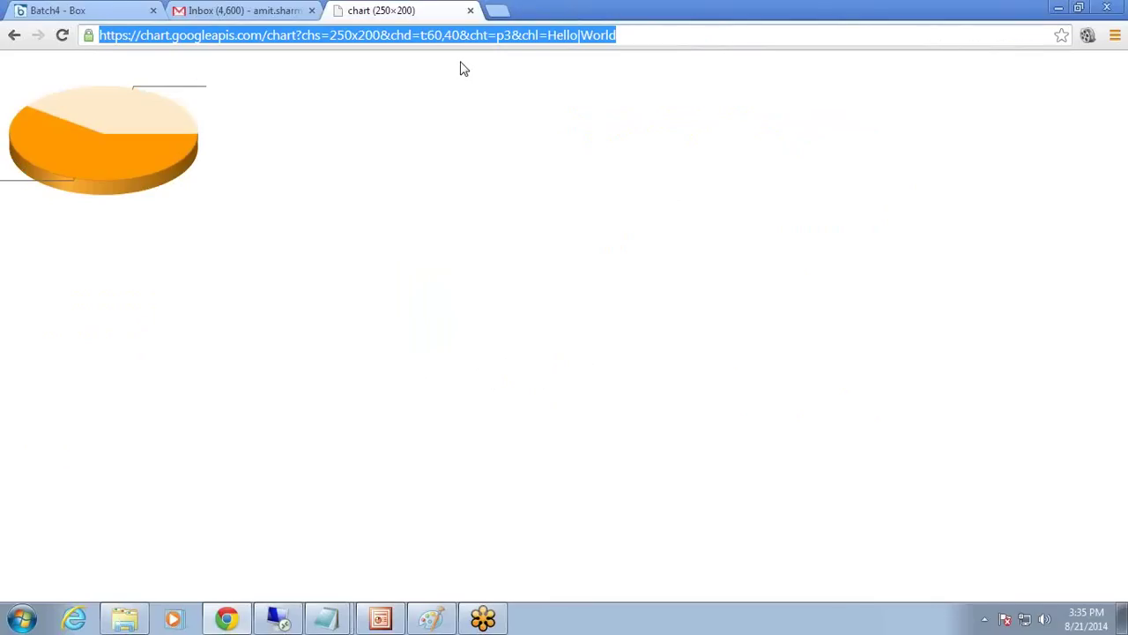
key(ctrl+v)
key(Return)
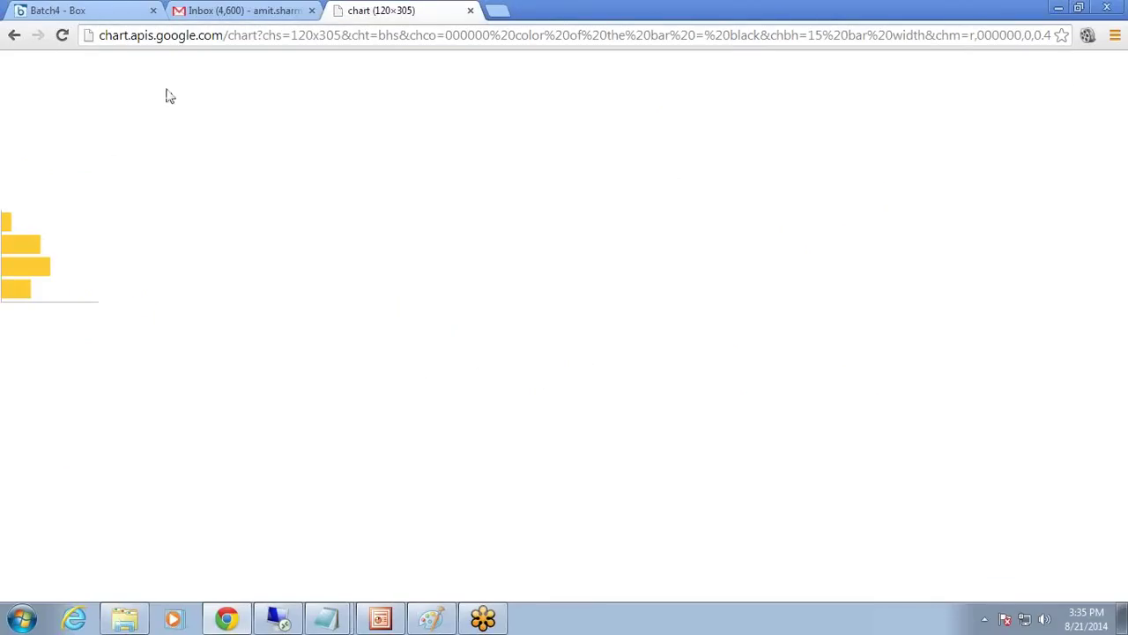
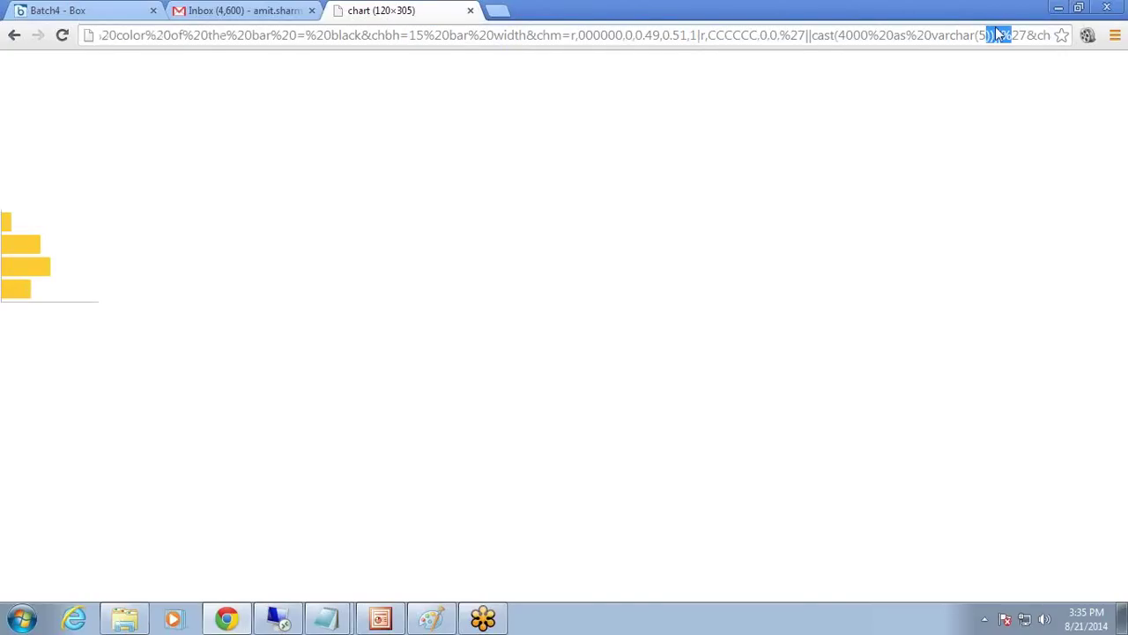
Step: Highlight chd=t:10,40,50,30 at the end of the Chrome chart URL, then bring up PowerPoint
key(End)
key(shift+Left)
key(shift+Left)
key(shift+Left)
key(shift+Left)
key(shift+Left)
key(shift+Left)
key(shift+Left)
key(shift+Left)
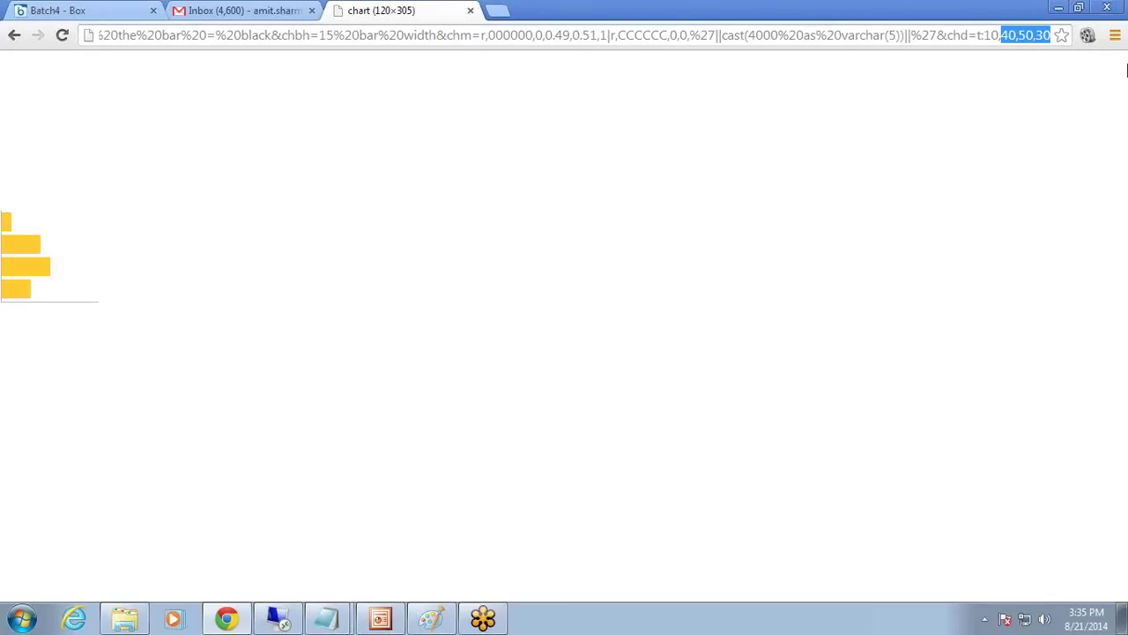
key(shift+Left)
key(shift+Left)
key(shift+Left)
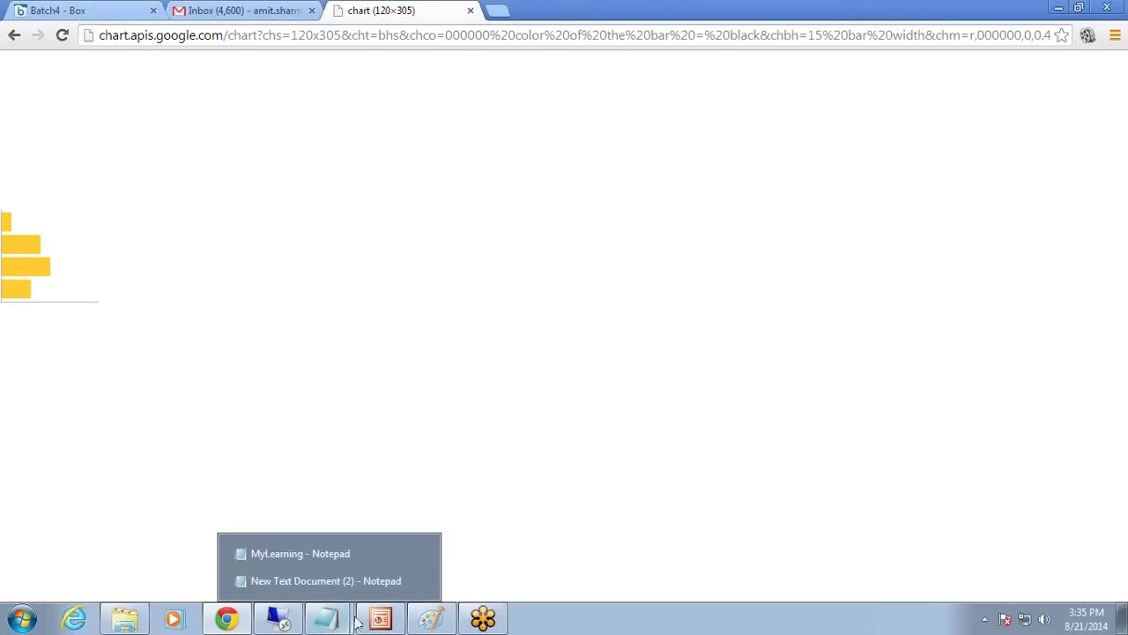
click(381, 620)
Step: Show the Voting Bar Example slide, then return to the OBIEE dashboard in the virtual machine
click(115, 236)
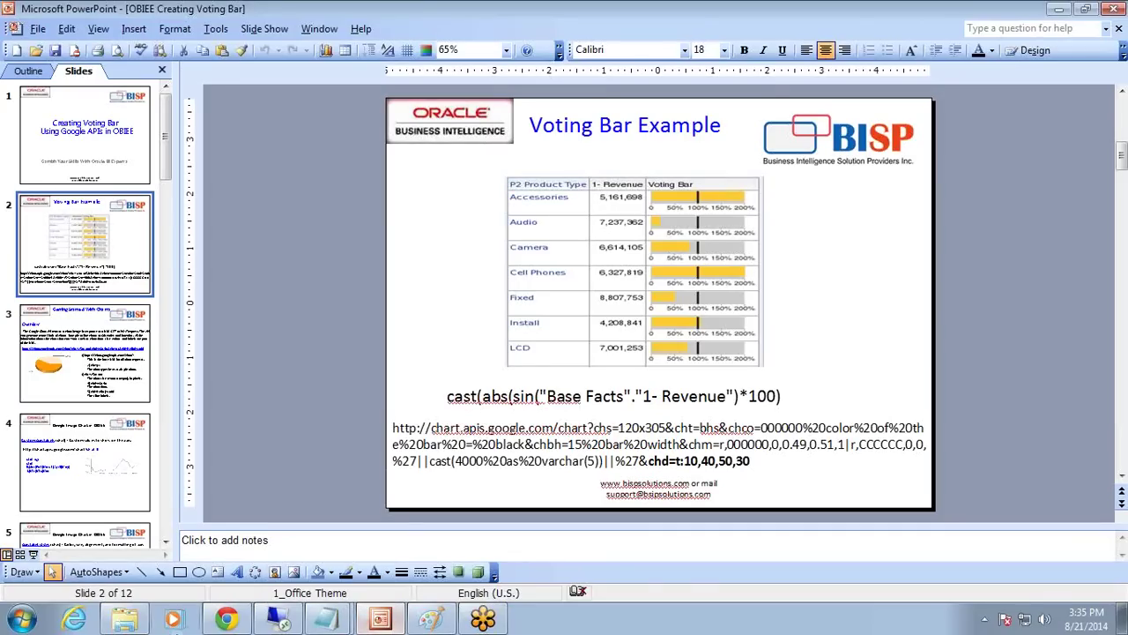
click(278, 620)
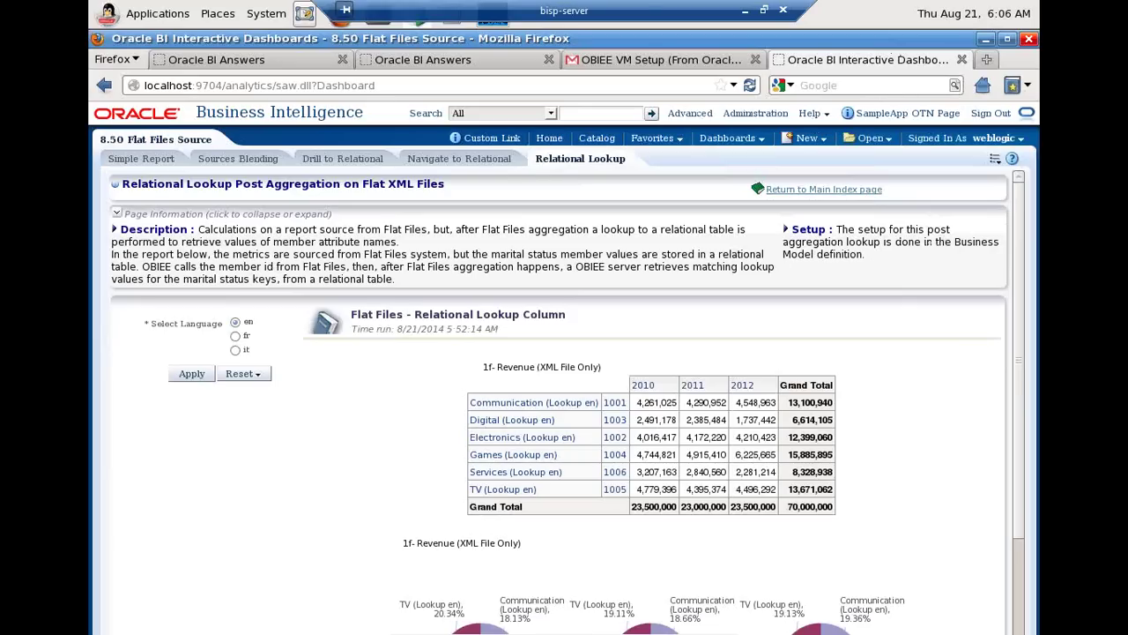
Step: Create a new analysis based on the A - Sample Sales subject area
click(809, 140)
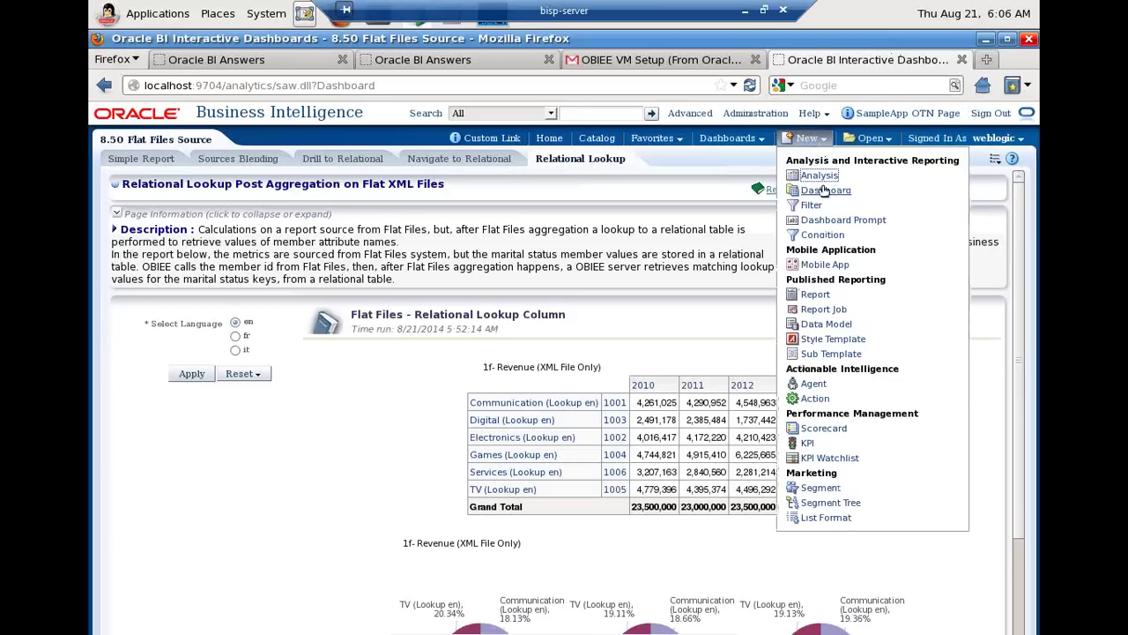
click(820, 176)
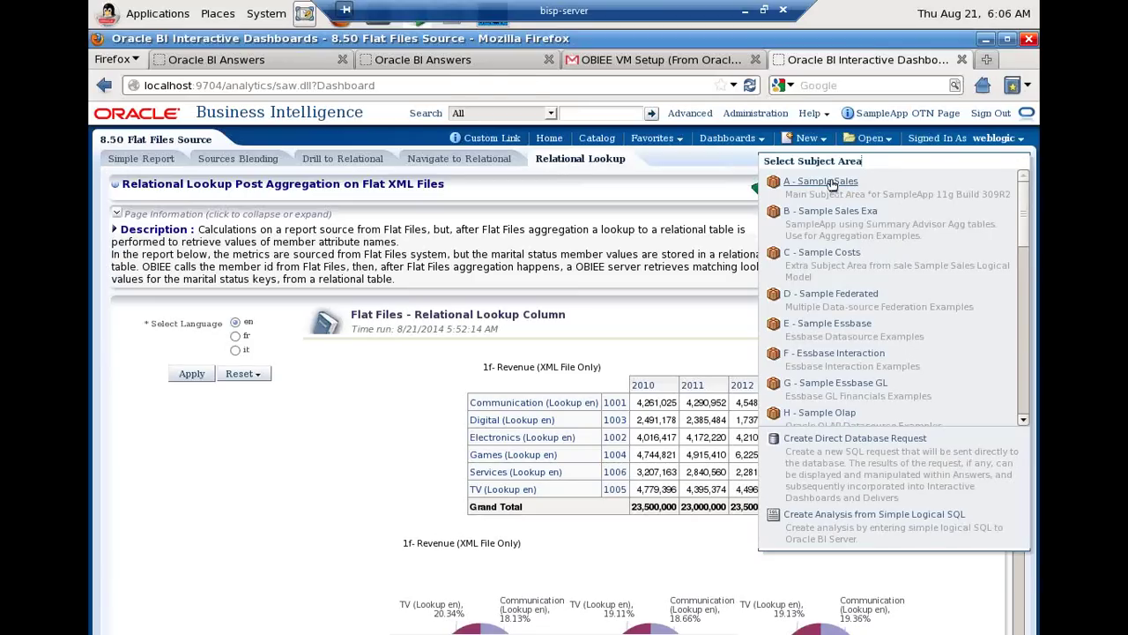
click(832, 181)
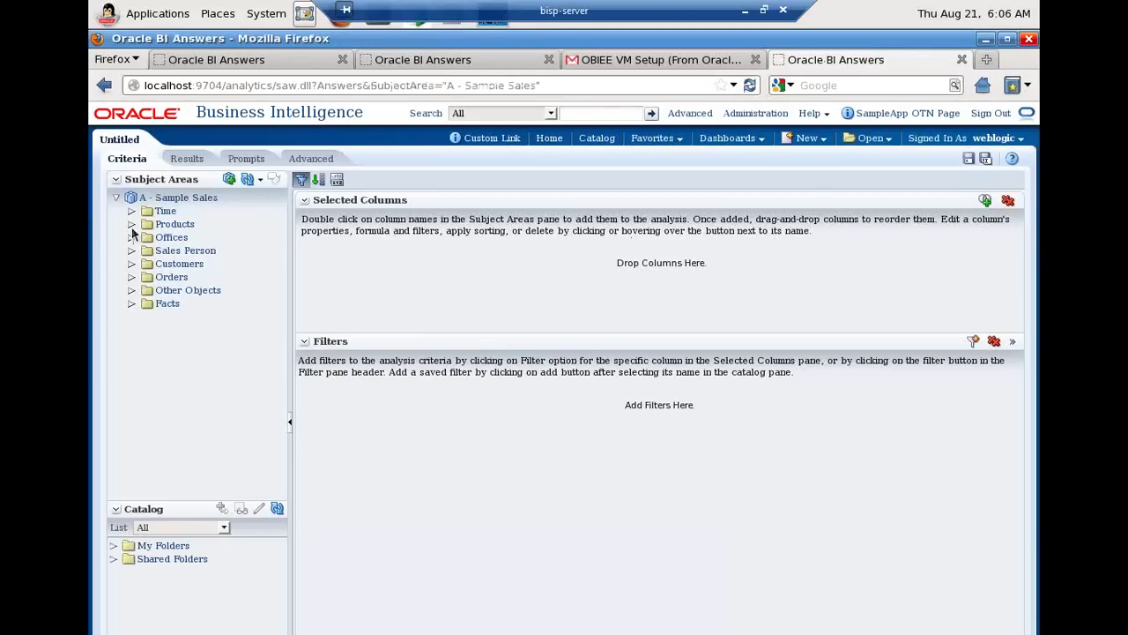
Step: Add P2 Product Type and two copies of 1- Revenue to the selected columns
click(131, 224)
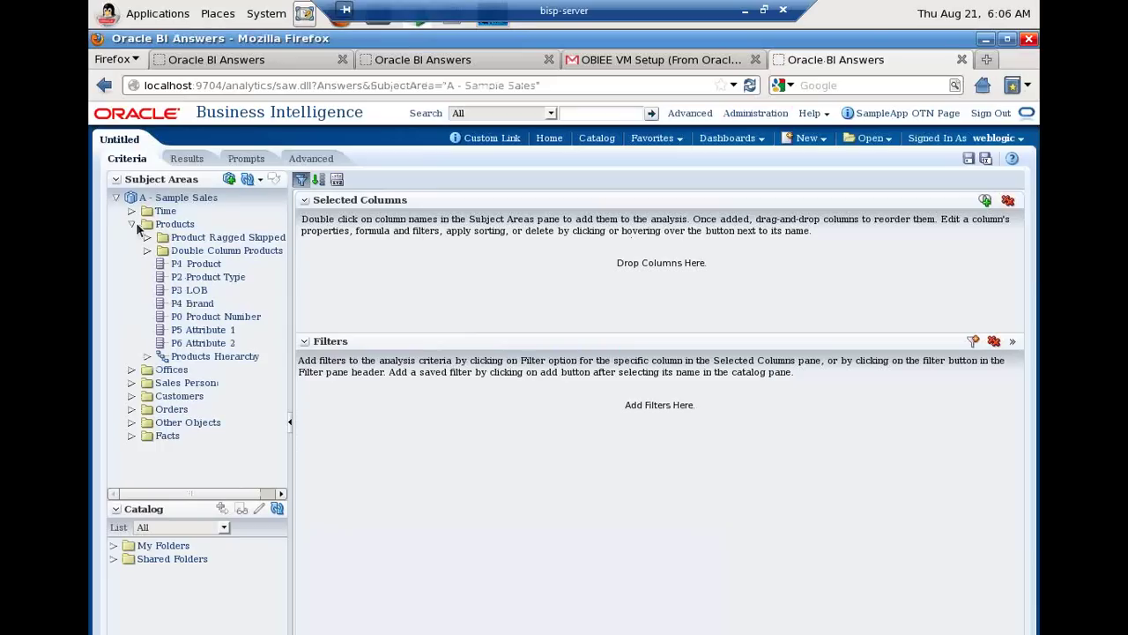
drag(185, 279, 349, 263)
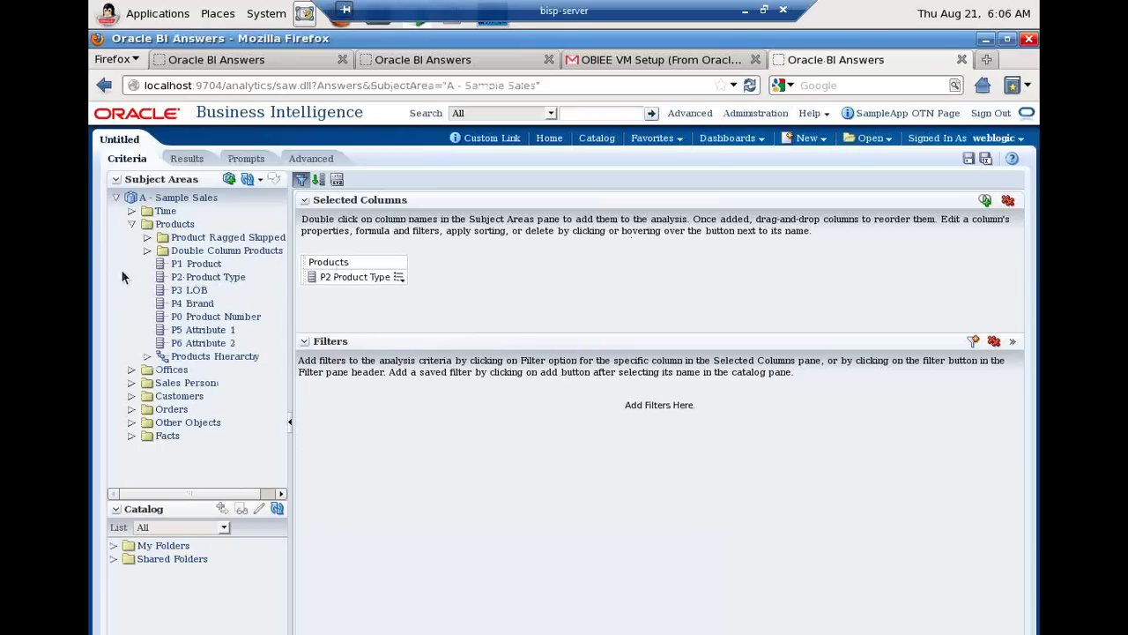
click(131, 226)
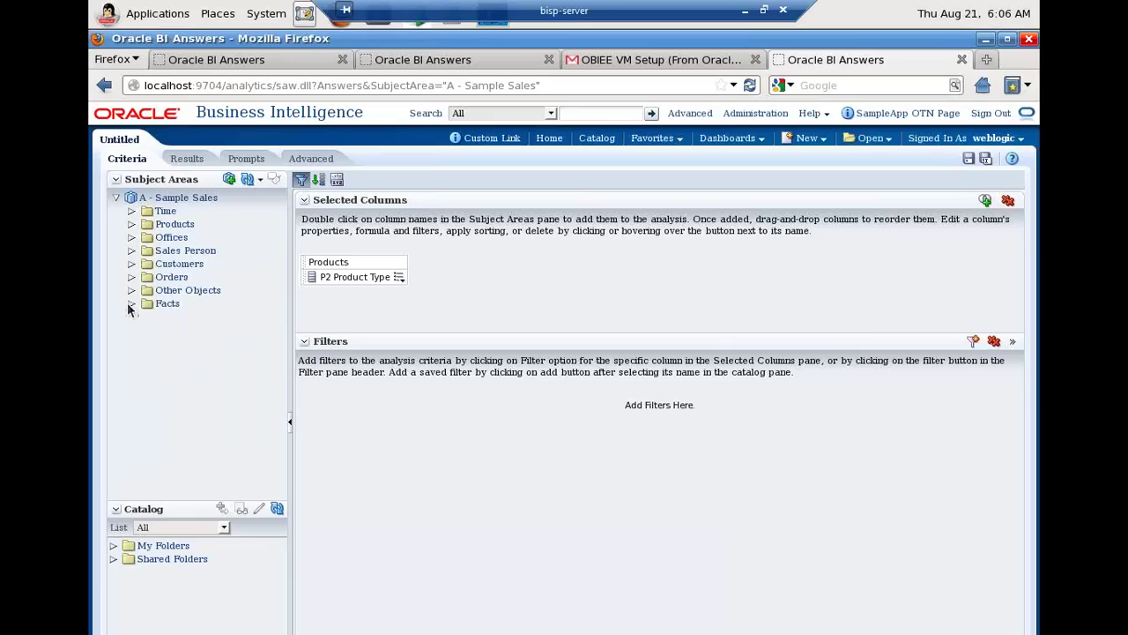
click(132, 303)
click(147, 316)
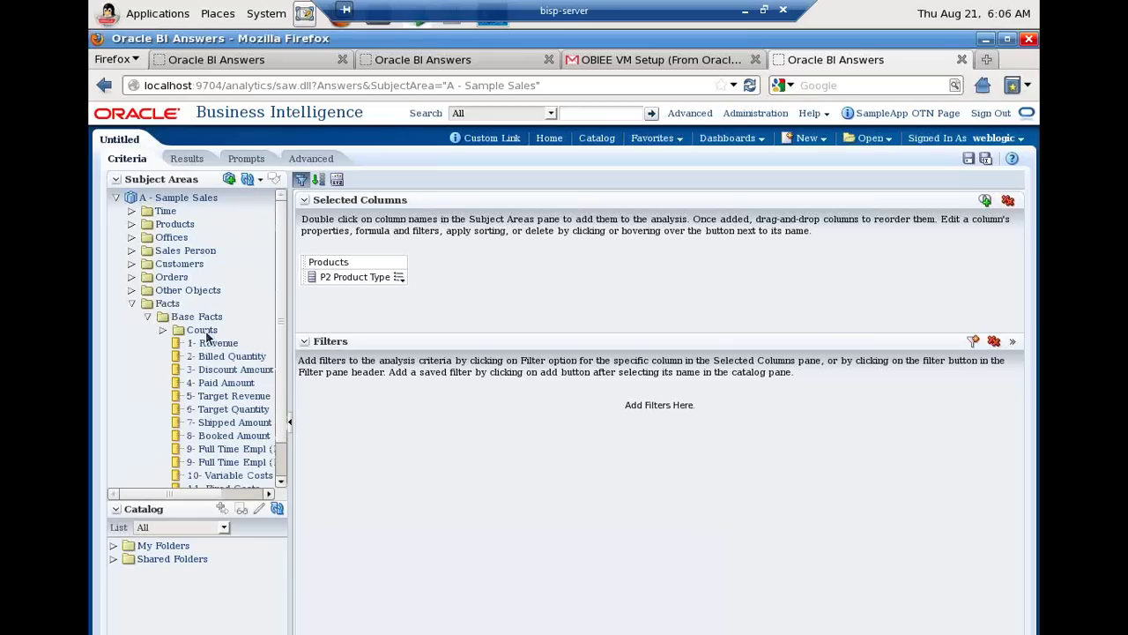
drag(212, 343, 408, 291)
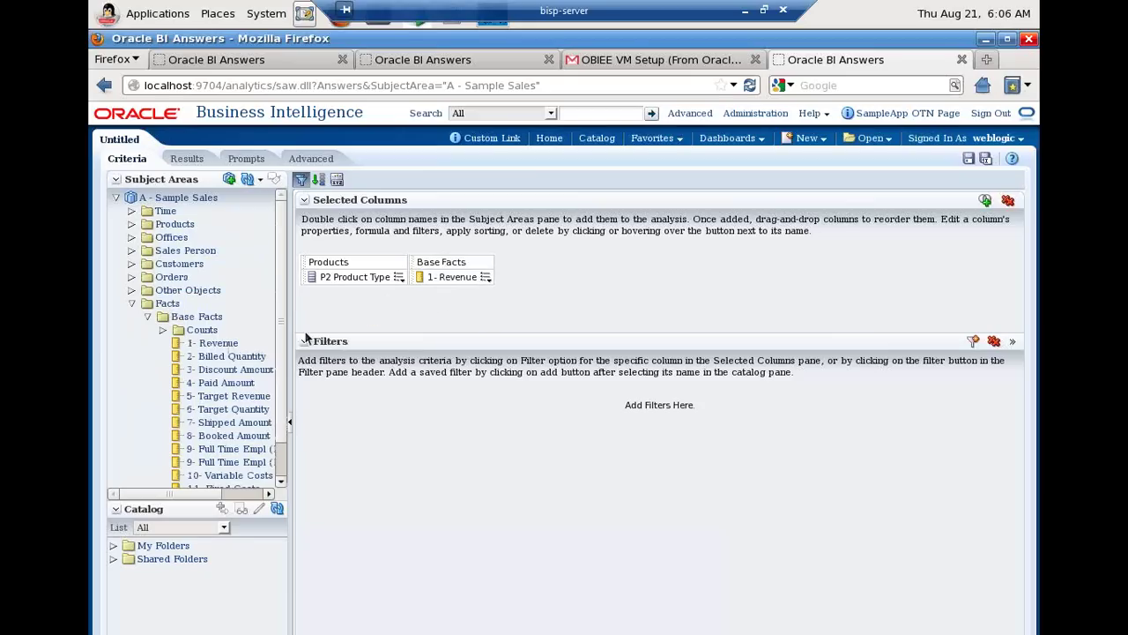
drag(250, 343, 569, 282)
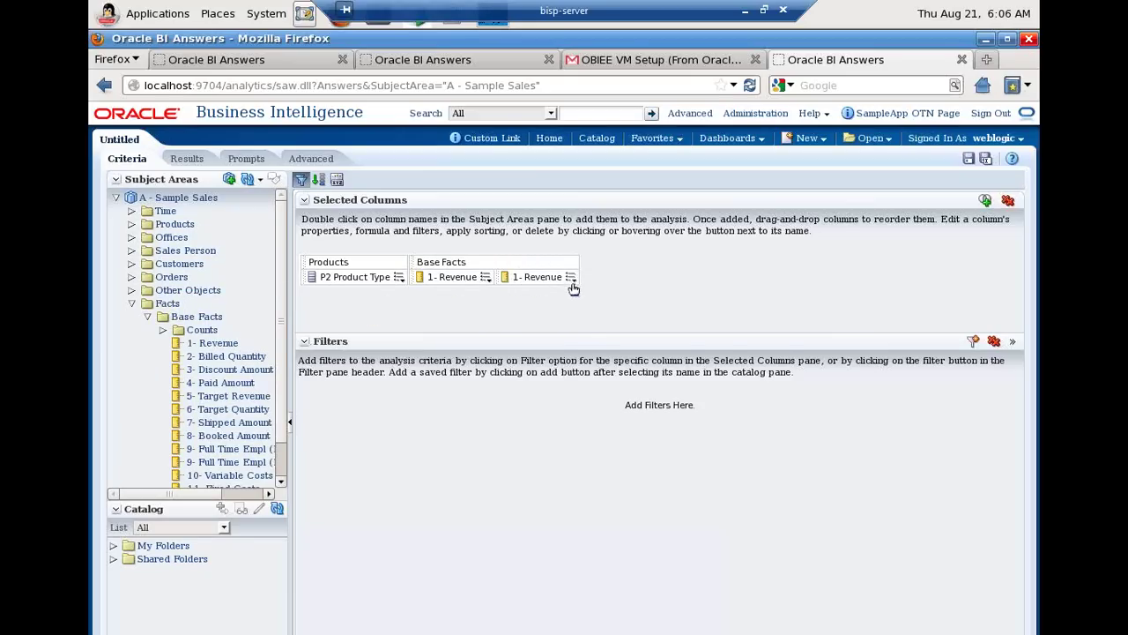
Step: Give the second Revenue column the custom heading 'Voting Bar' and preview the results table
click(573, 282)
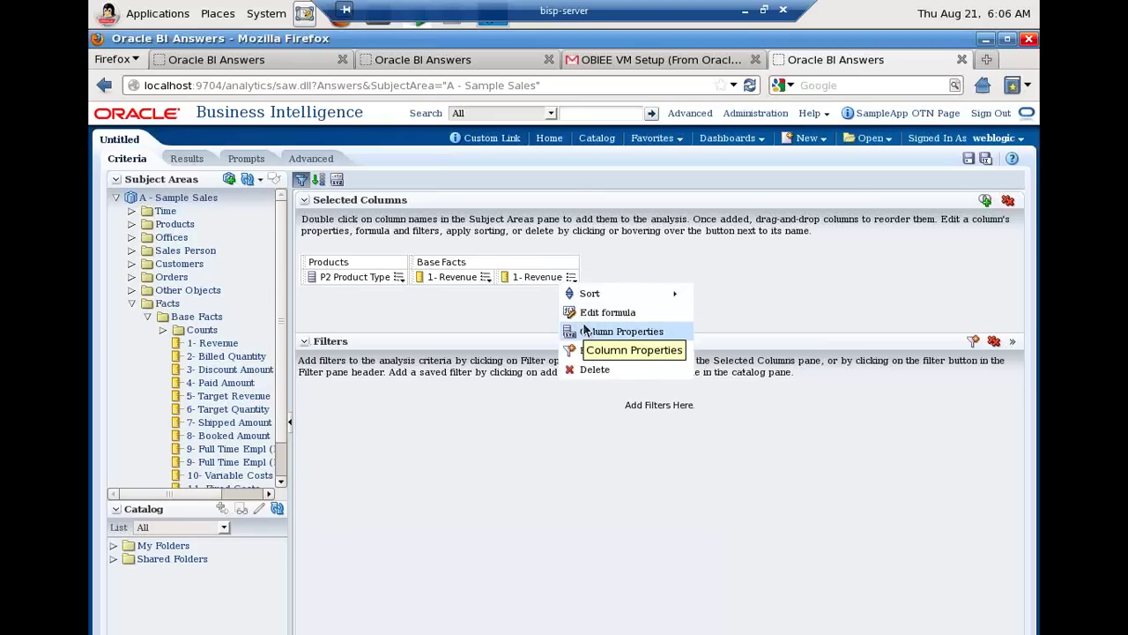
click(589, 313)
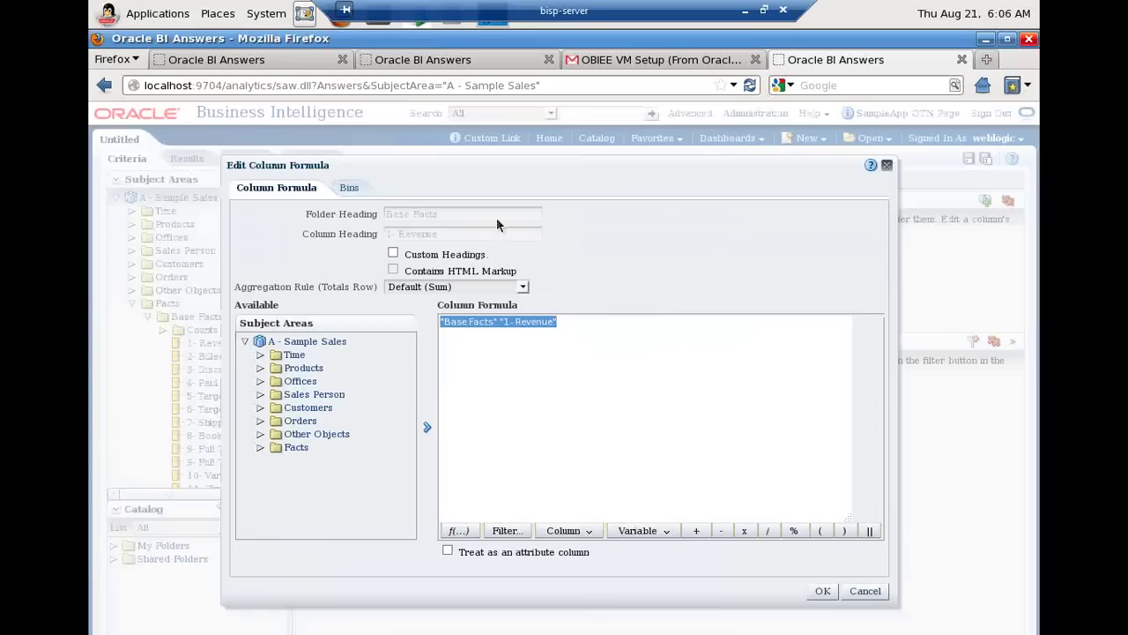
click(392, 253)
click(470, 236)
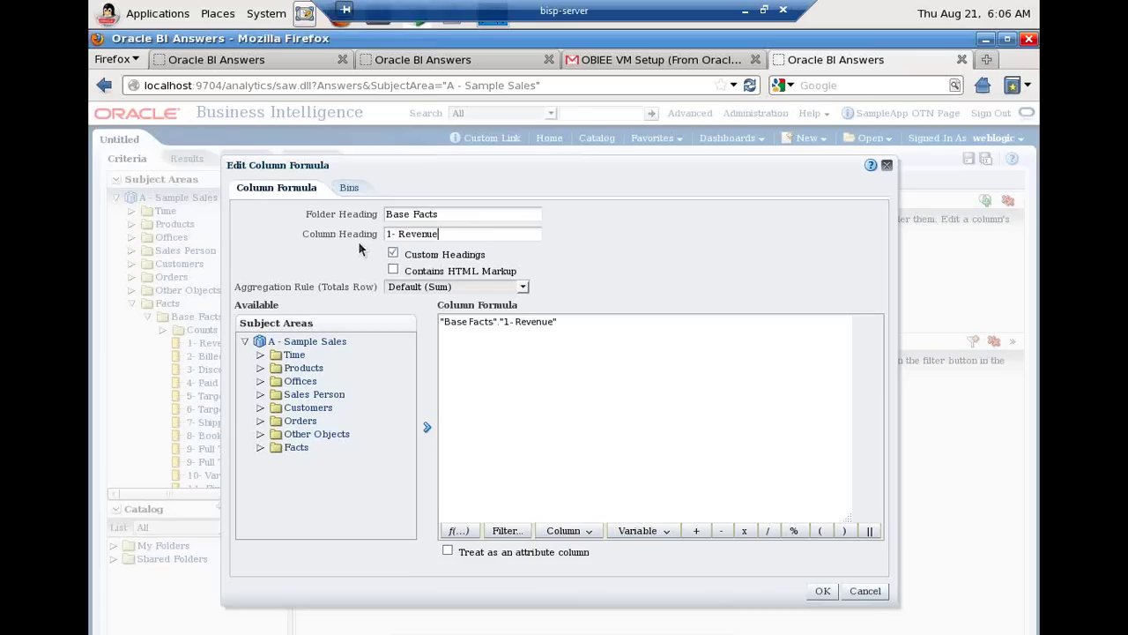
key(ctrl+shift+Left)
key(ctrl+shift+Left)
text(Voting Bar)
click(817, 596)
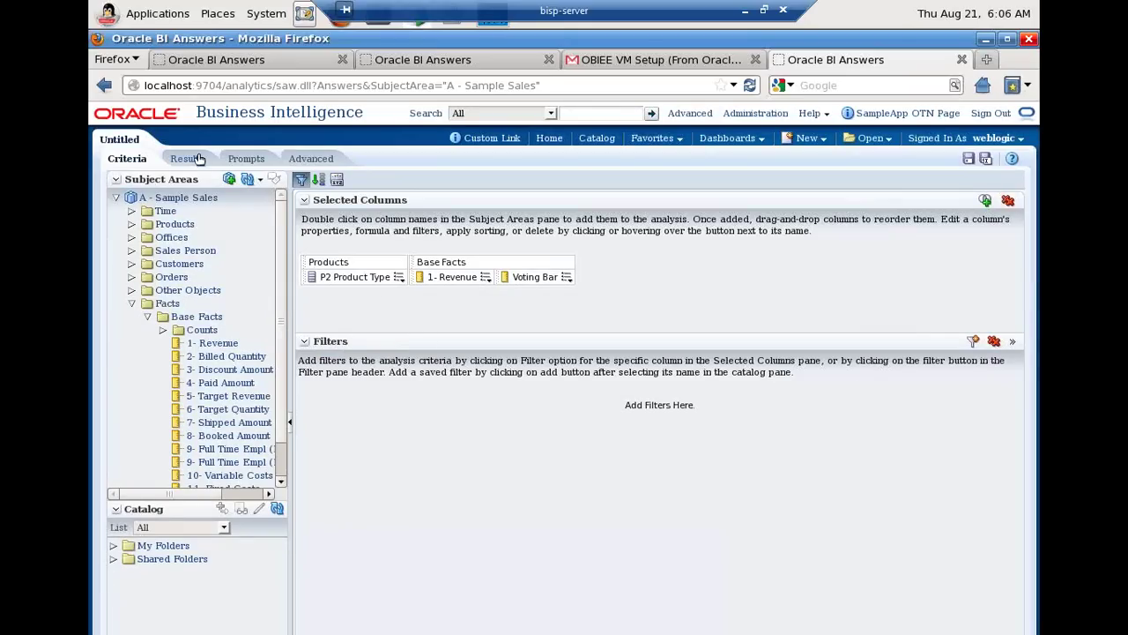
click(187, 159)
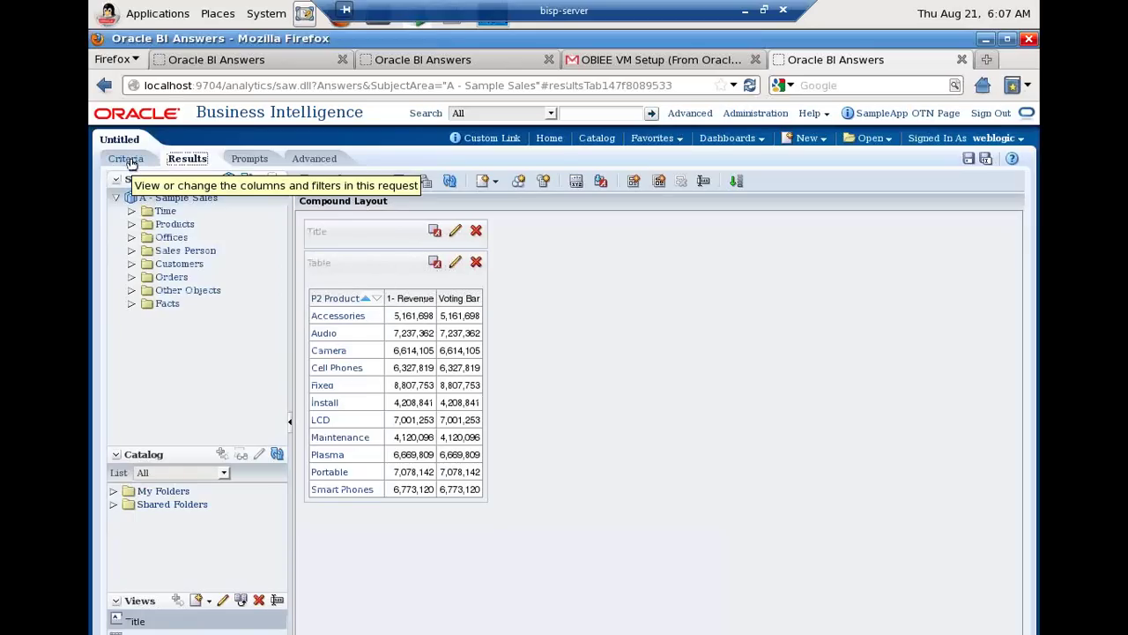
click(126, 158)
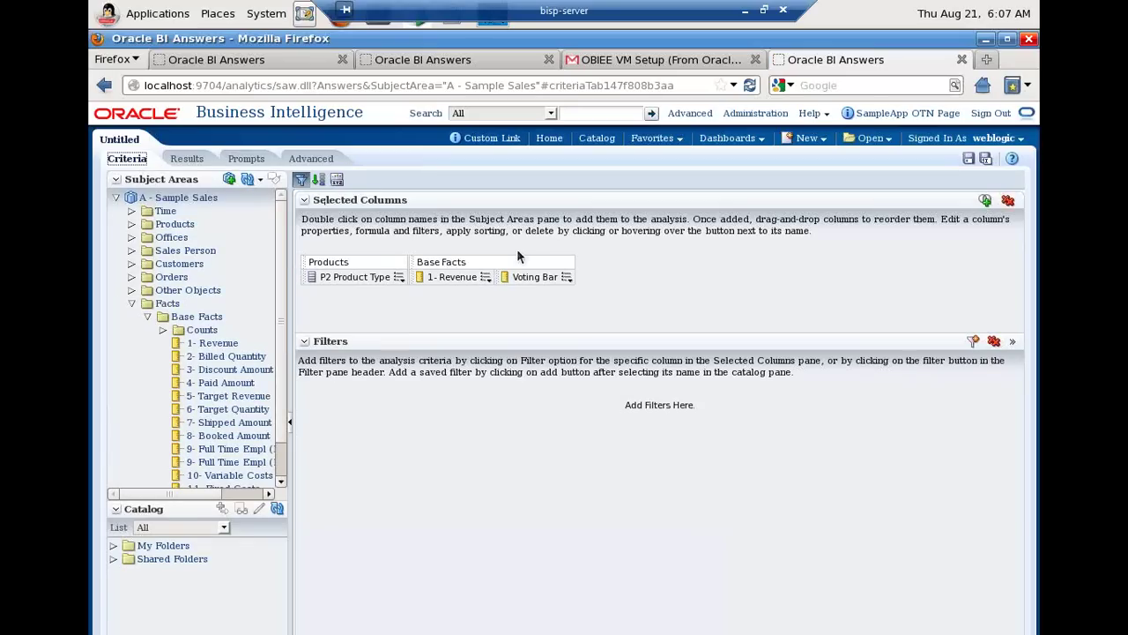
Step: Wrap the Voting Bar formula's revenue in a sine function, first typed as Sim()
click(566, 277)
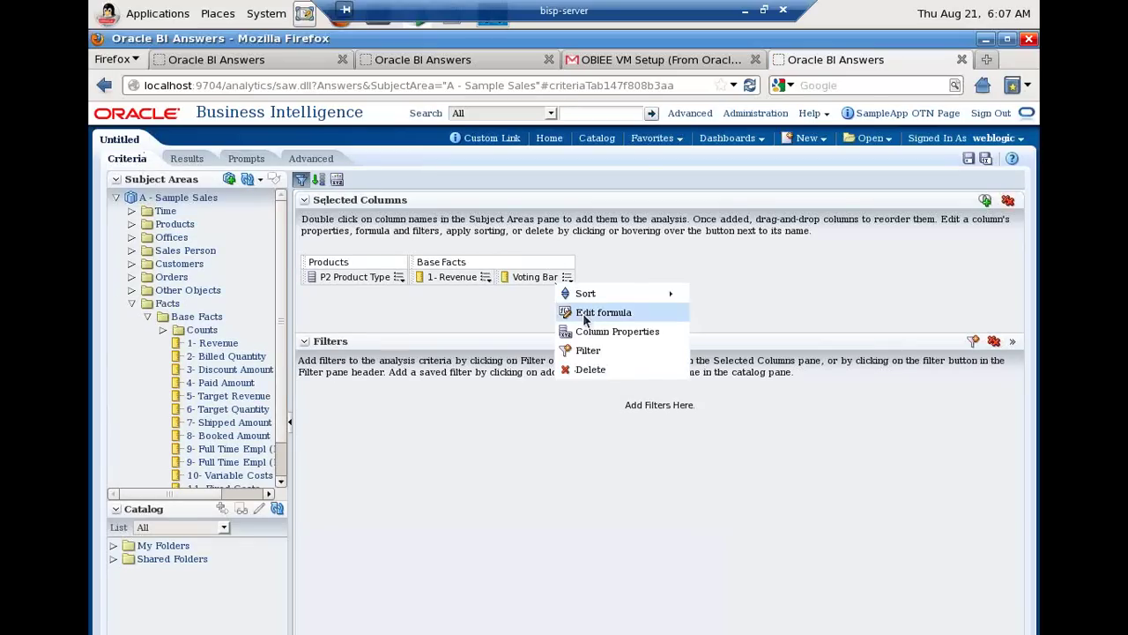
click(586, 315)
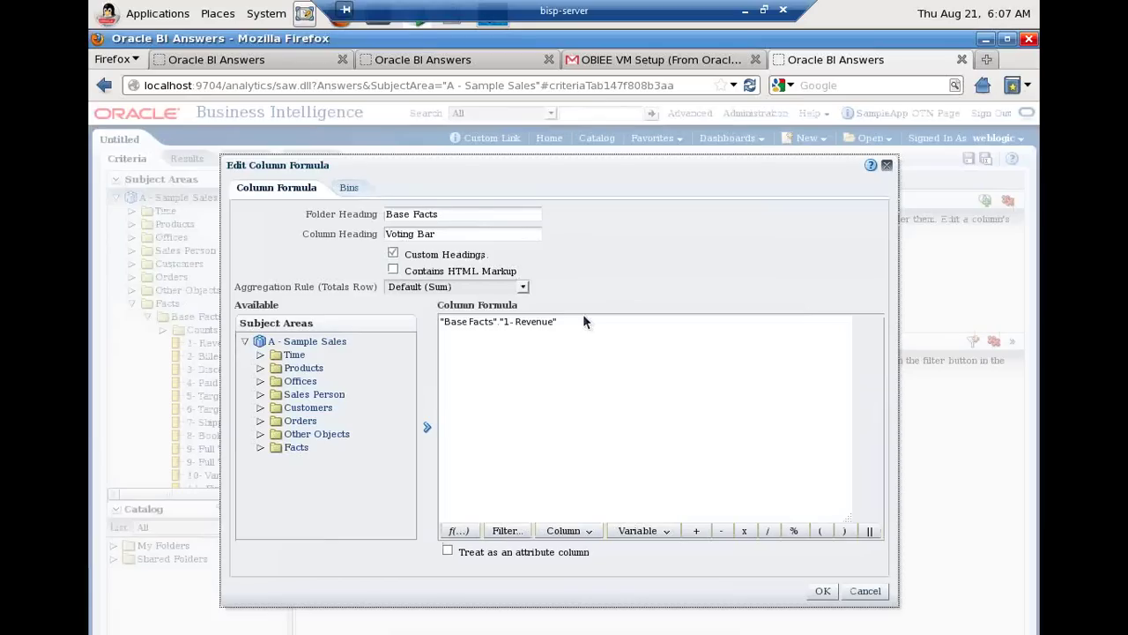
click(582, 319)
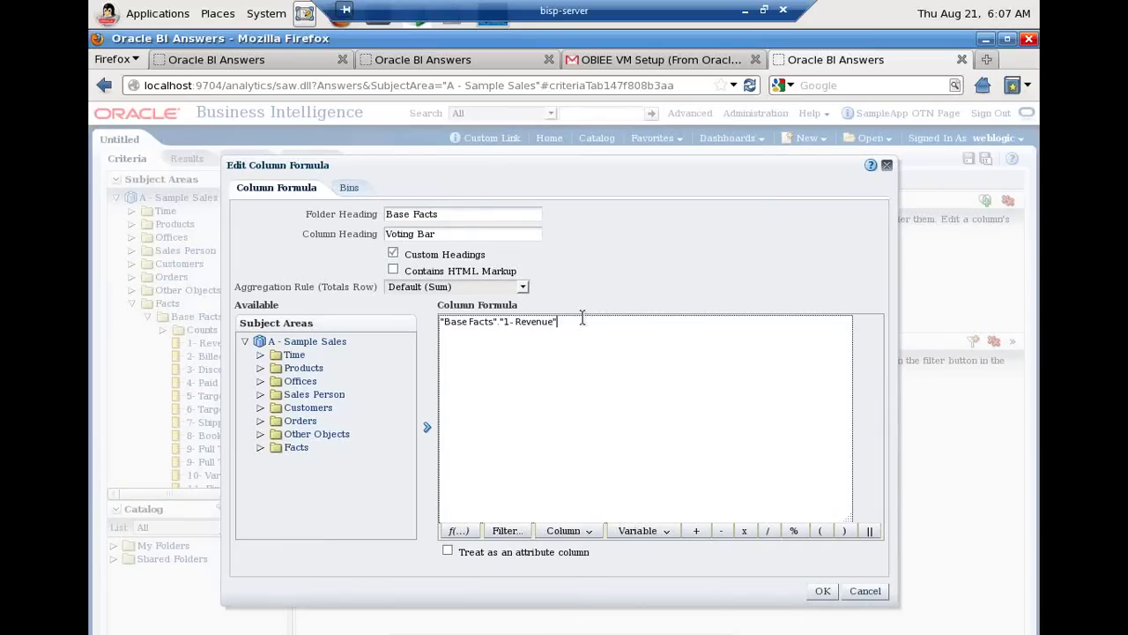
key(Home)
text(Sim()
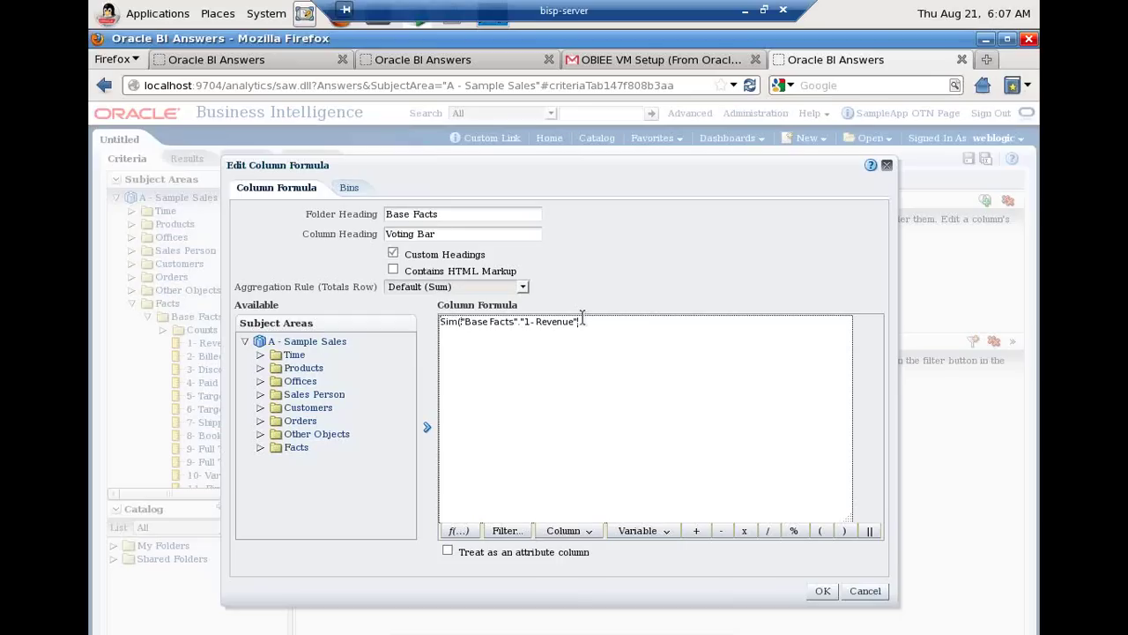
text())
click(824, 592)
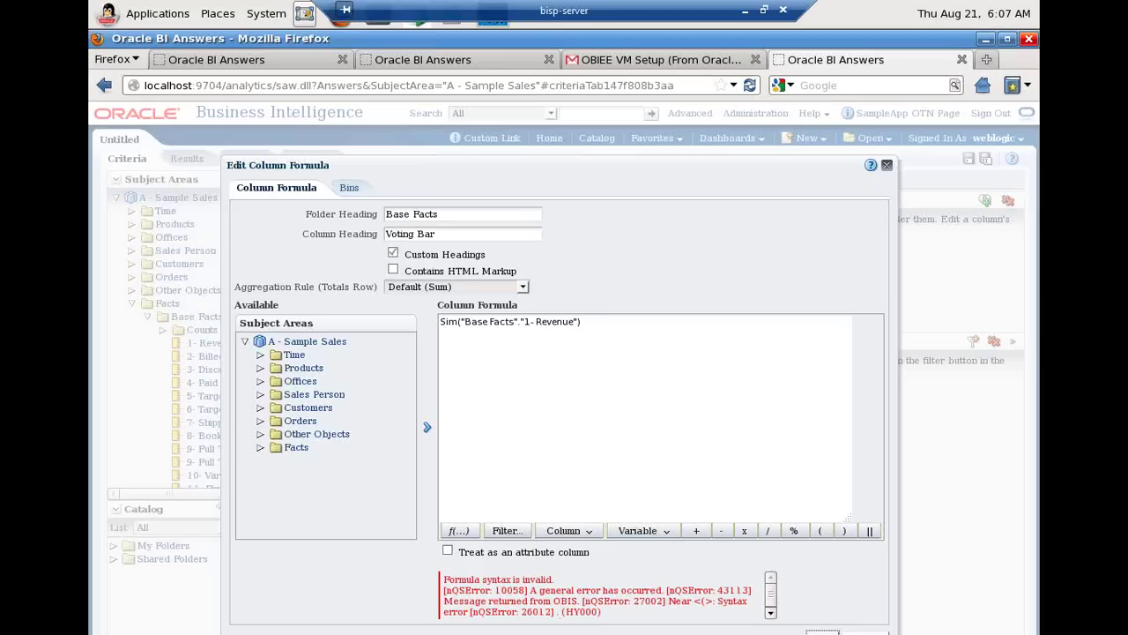
Step: Correct the formula to Sin("Base Facts"."1- Revenue") and view the -1 to 1 results
click(443, 323)
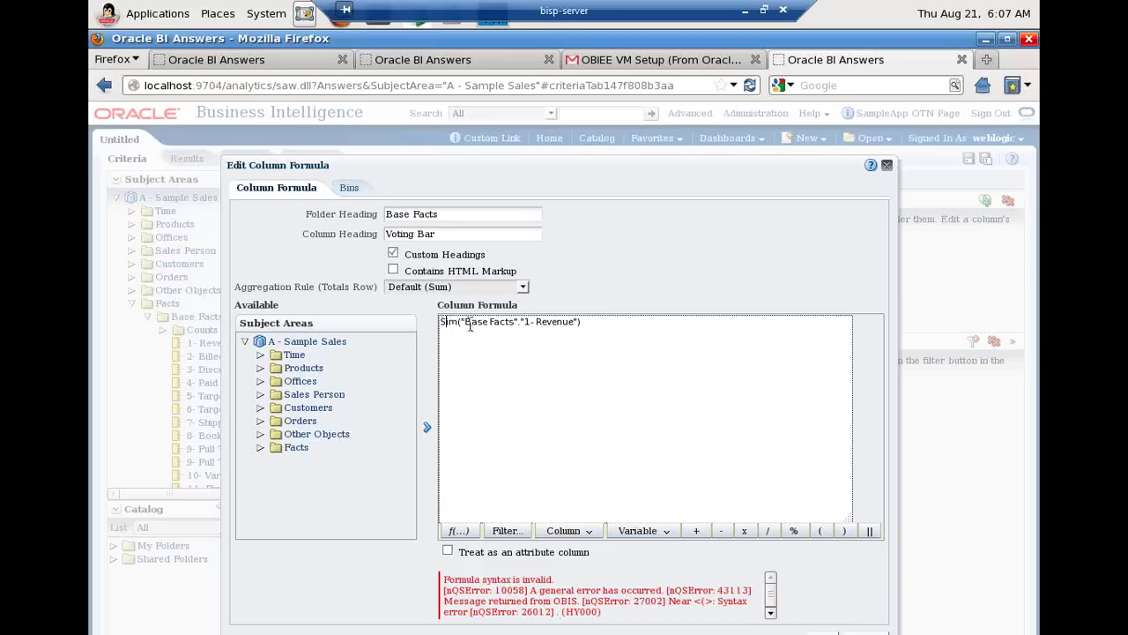
key(Delete)
key(Delete)
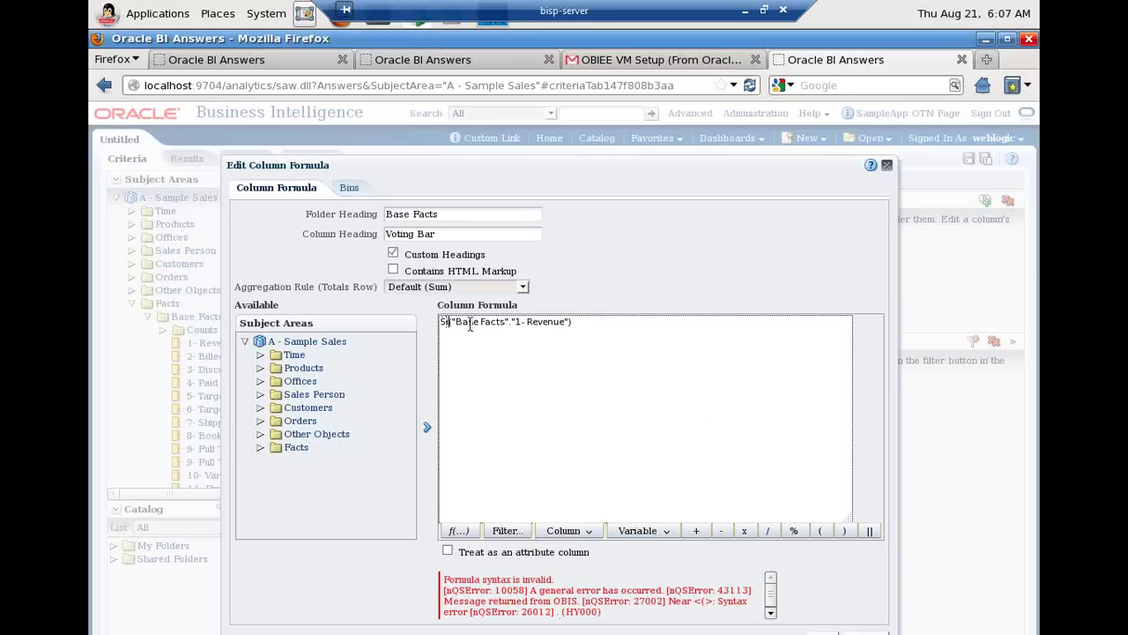
text(in)
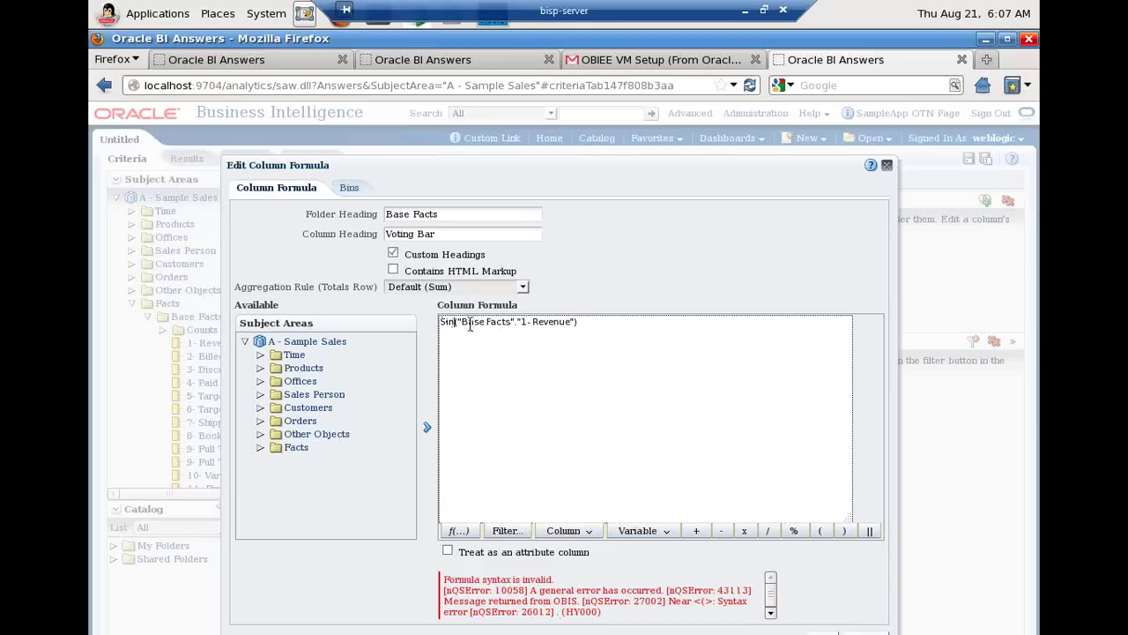
click(550, 151)
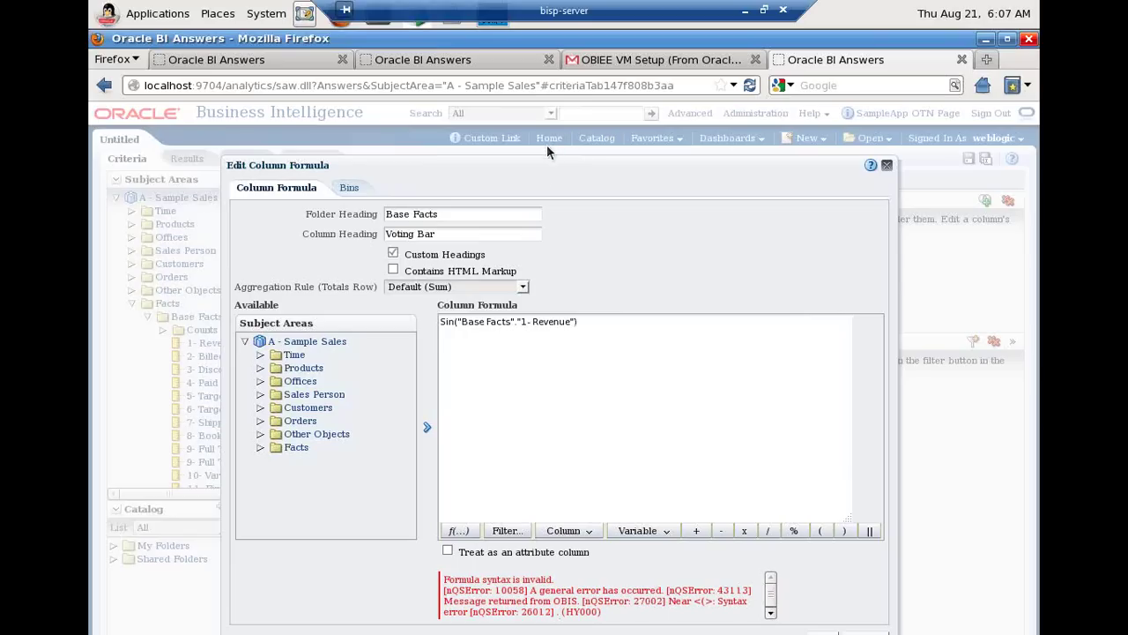
drag(538, 169, 540, 152)
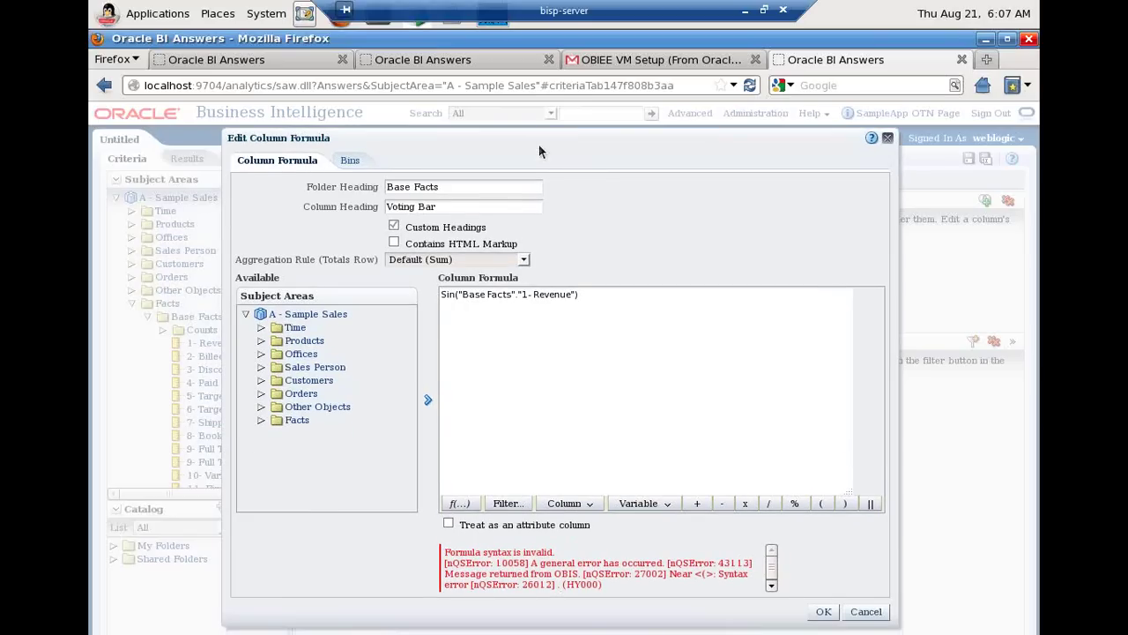
click(816, 612)
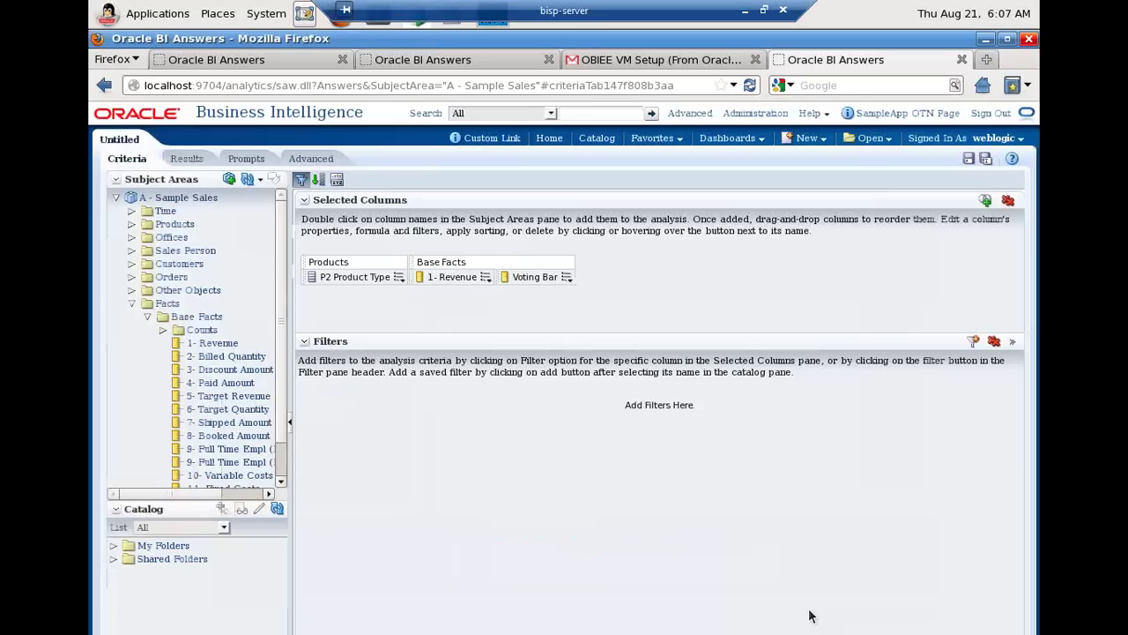
click(194, 162)
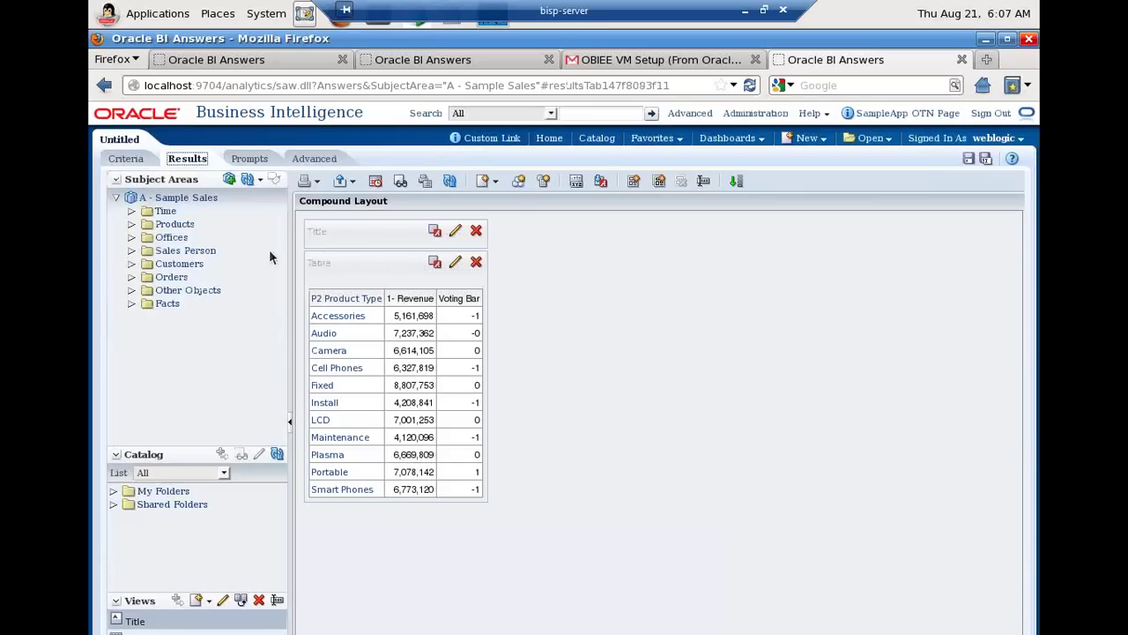
Step: Append *100 to the Voting Bar sine formula and view the results
click(126, 159)
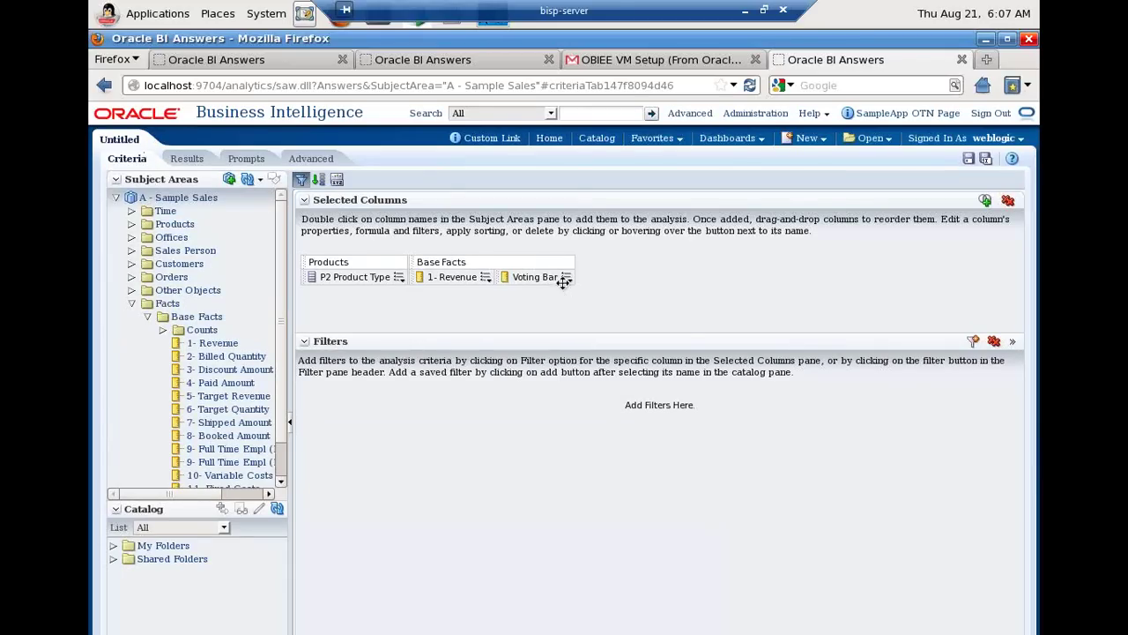
click(567, 278)
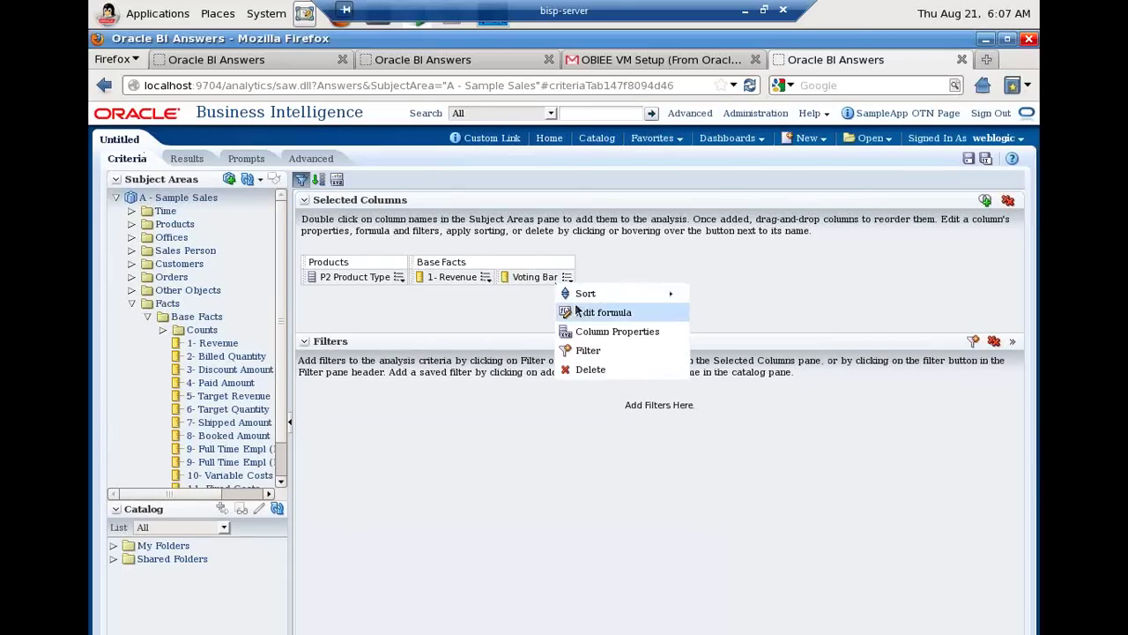
click(608, 312)
click(667, 324)
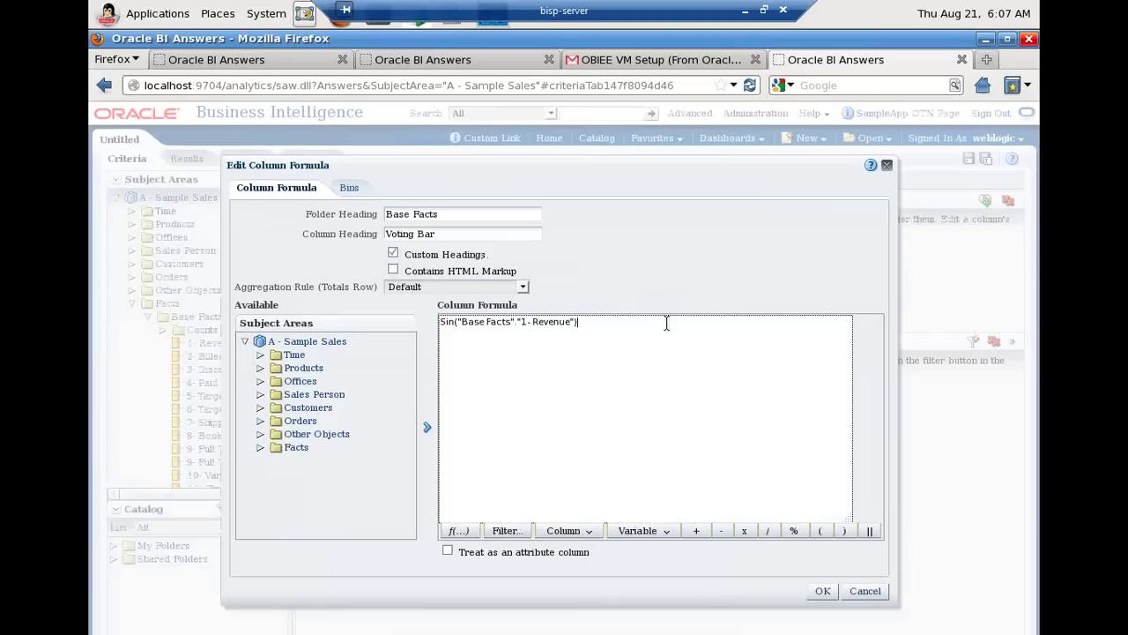
text(*100)
click(823, 590)
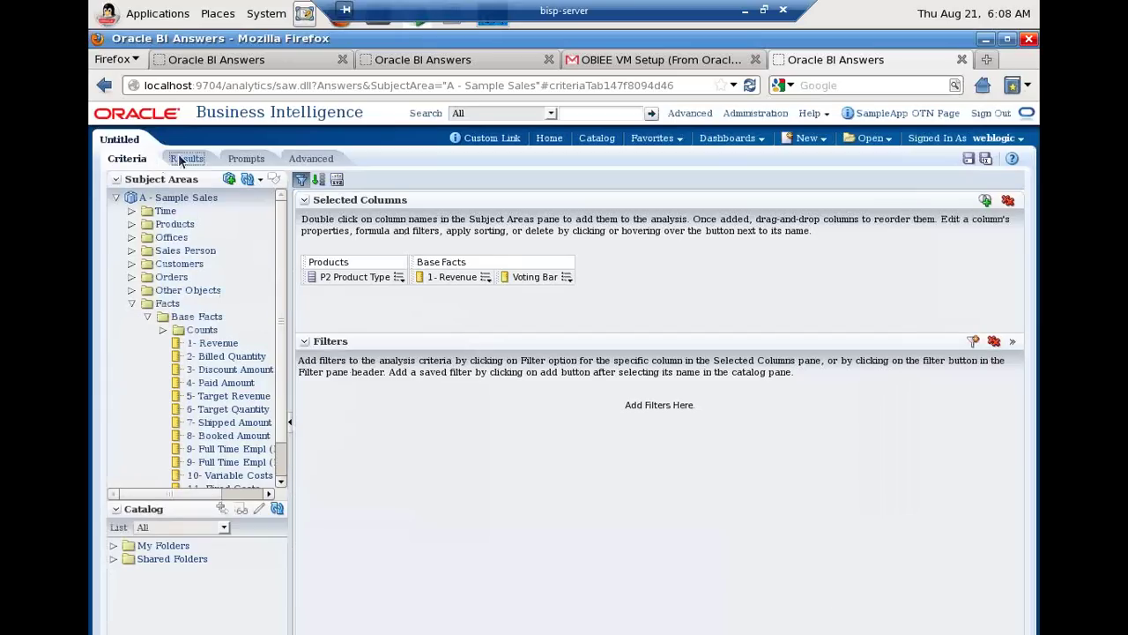
click(180, 158)
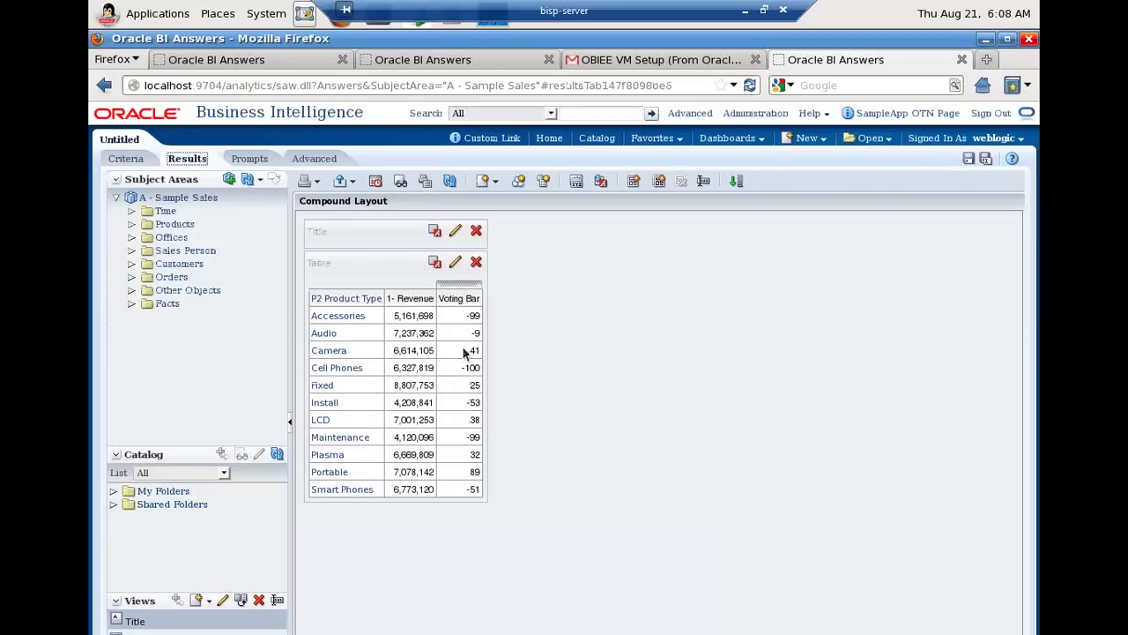
Step: Wrap the Voting Bar formula in abs( … ) and view the updated values such as 99 and 100
click(125, 159)
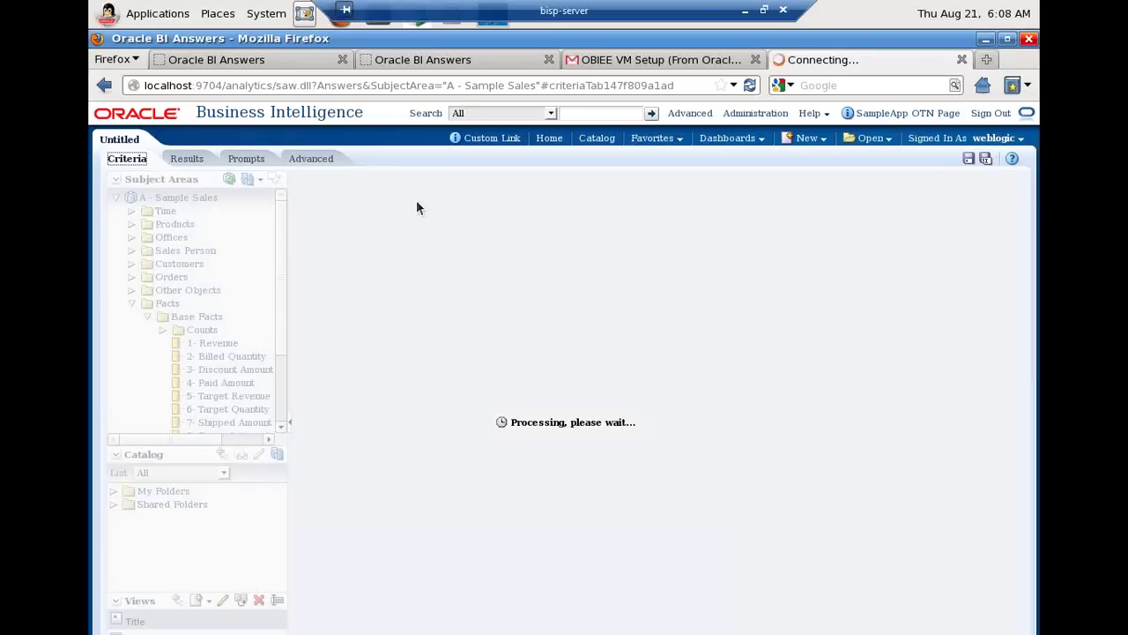
click(566, 277)
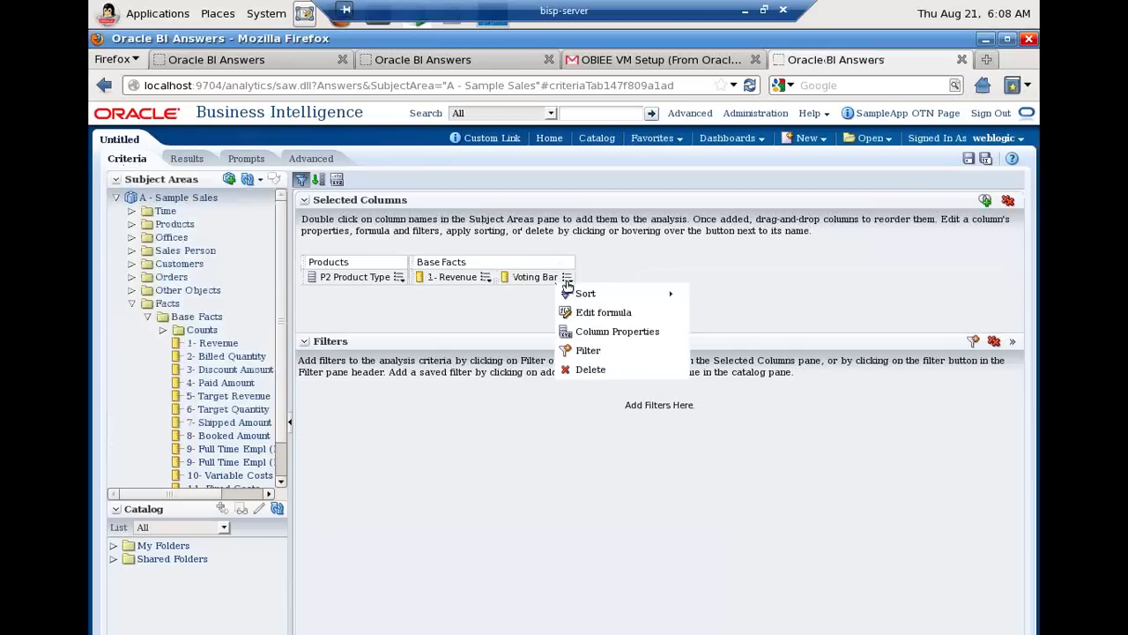
click(586, 312)
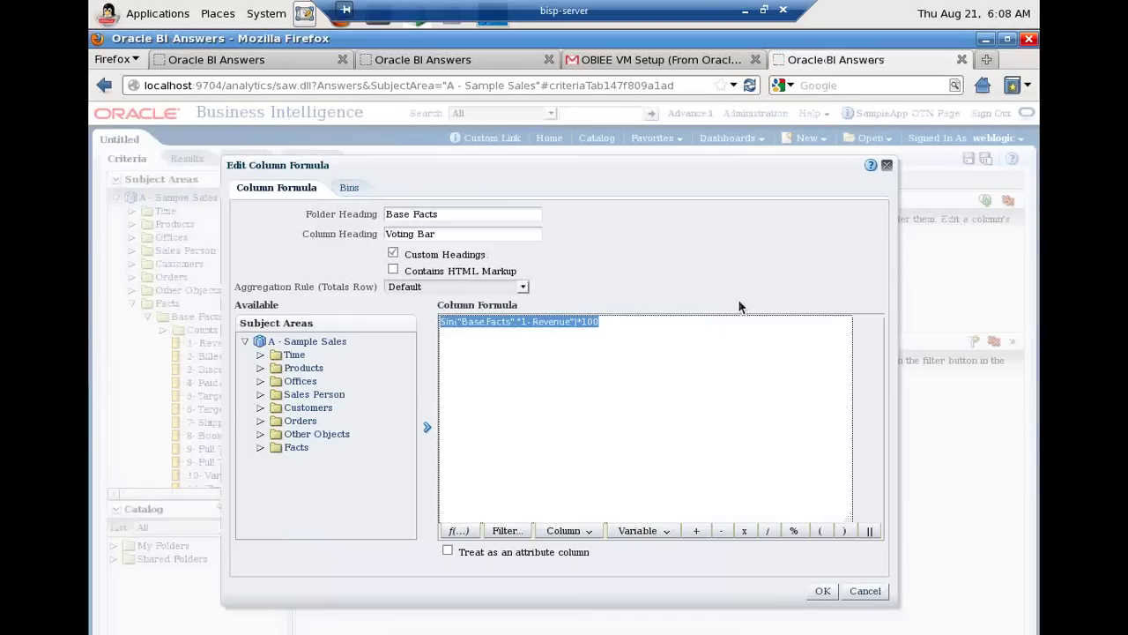
text(abs()
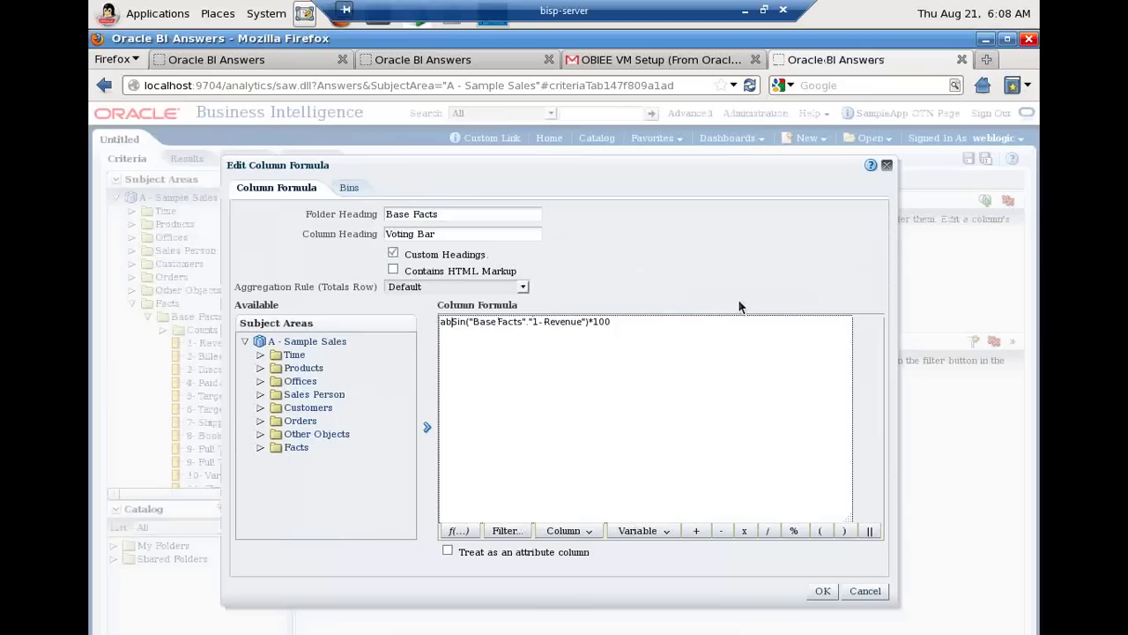
key(End)
text())
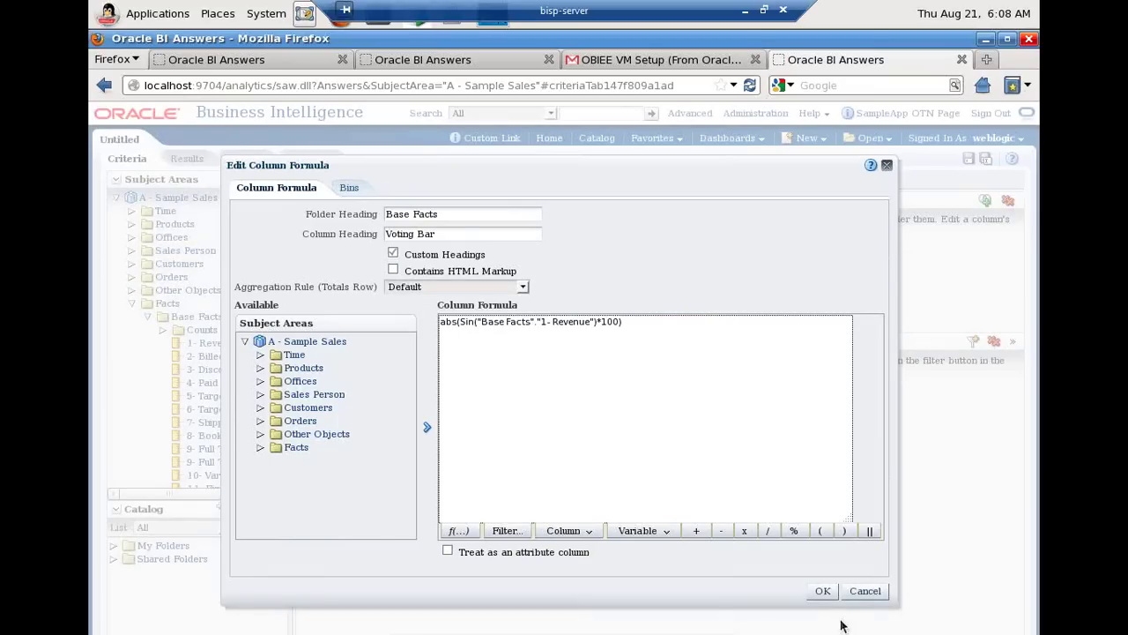
click(827, 592)
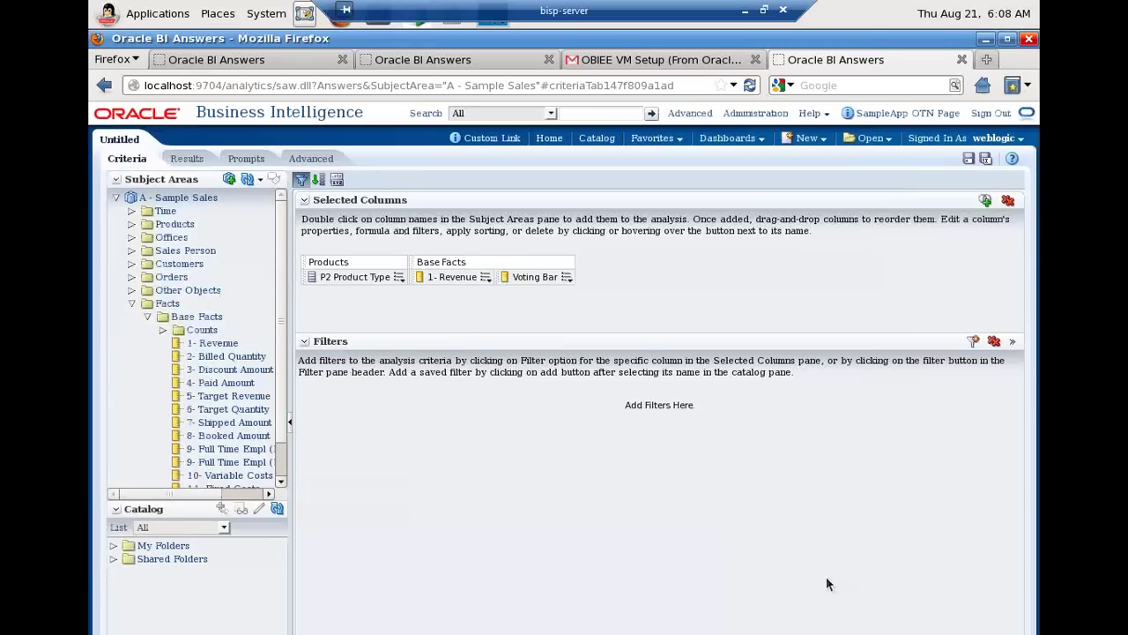
click(178, 161)
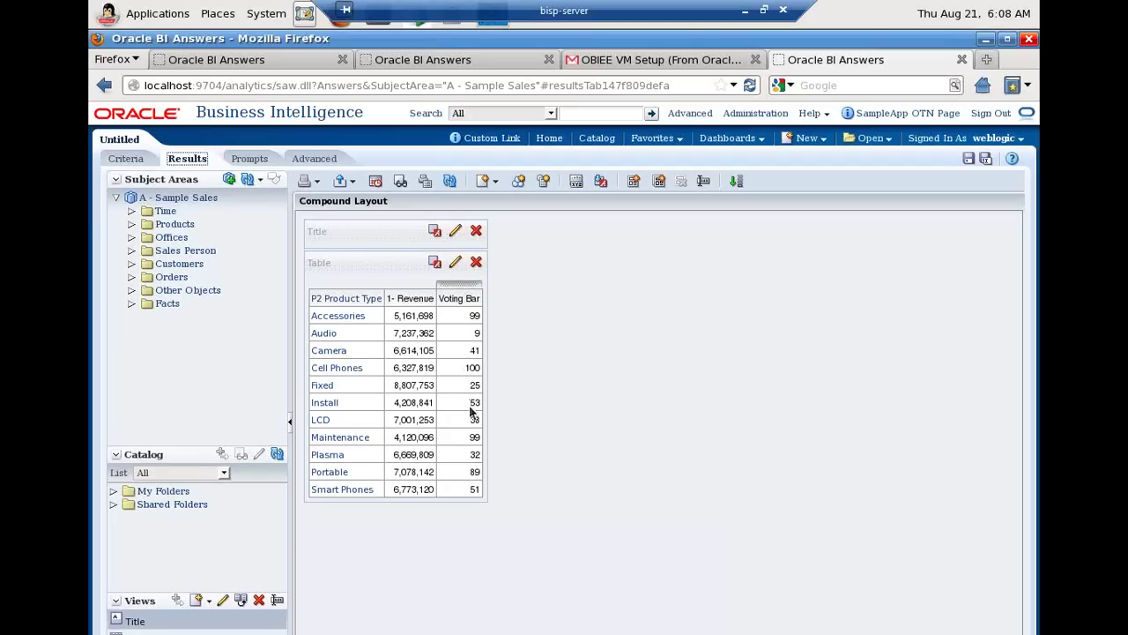
Step: Wrap the Voting Bar formula in cast( … varchar(20)) and try to apply it
click(128, 163)
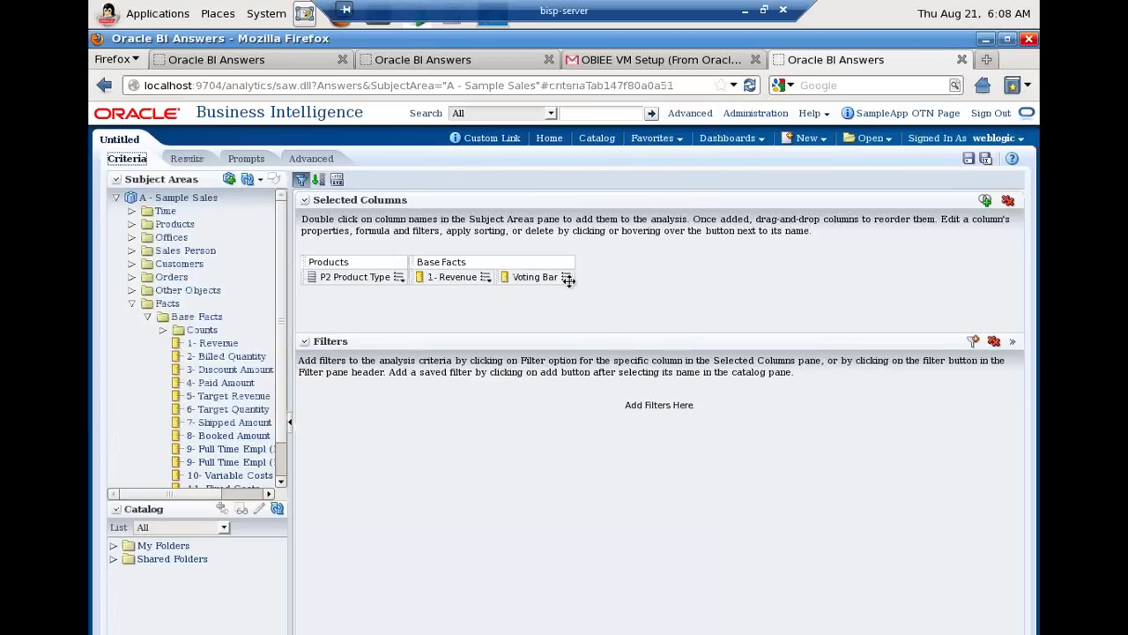
click(567, 279)
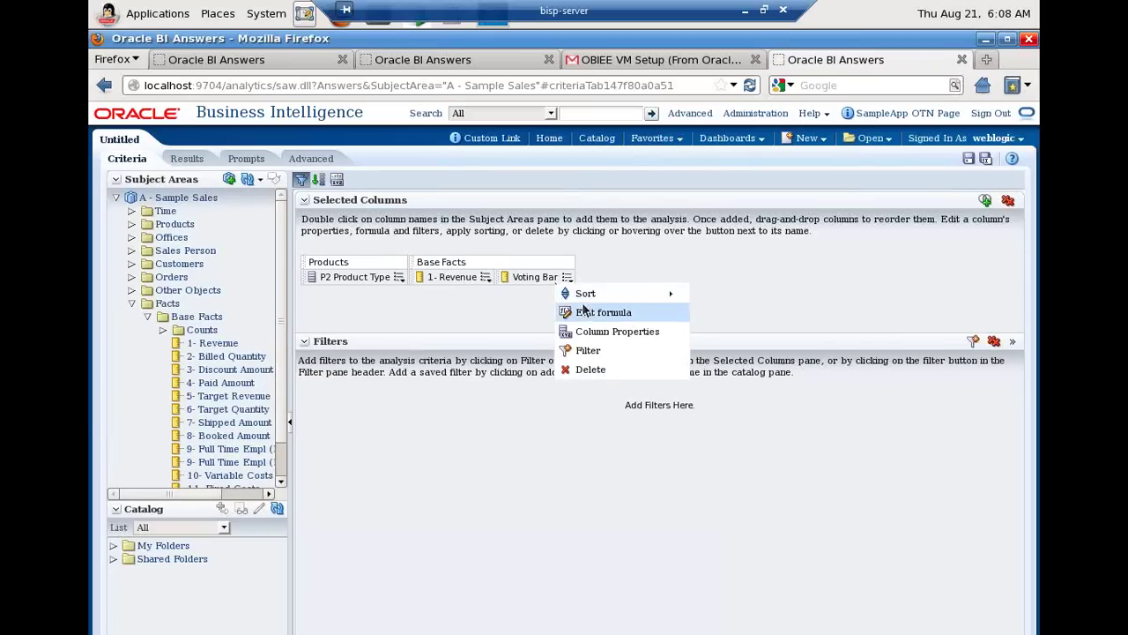
click(588, 313)
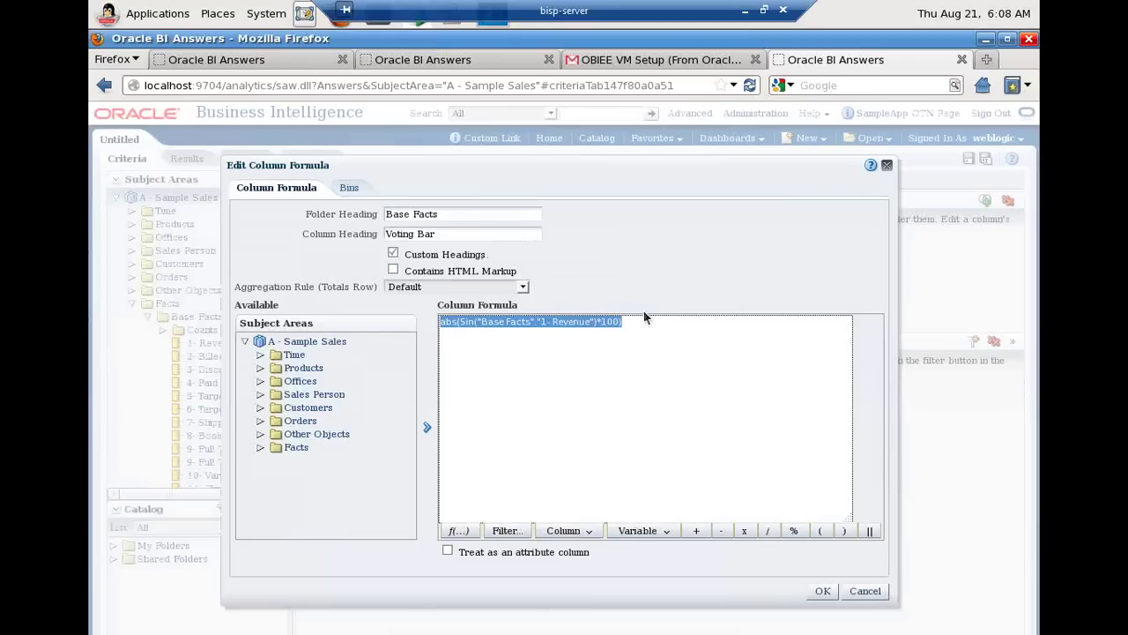
key(End)
key(Left)
key(Left)
key(Left)
key(Left)
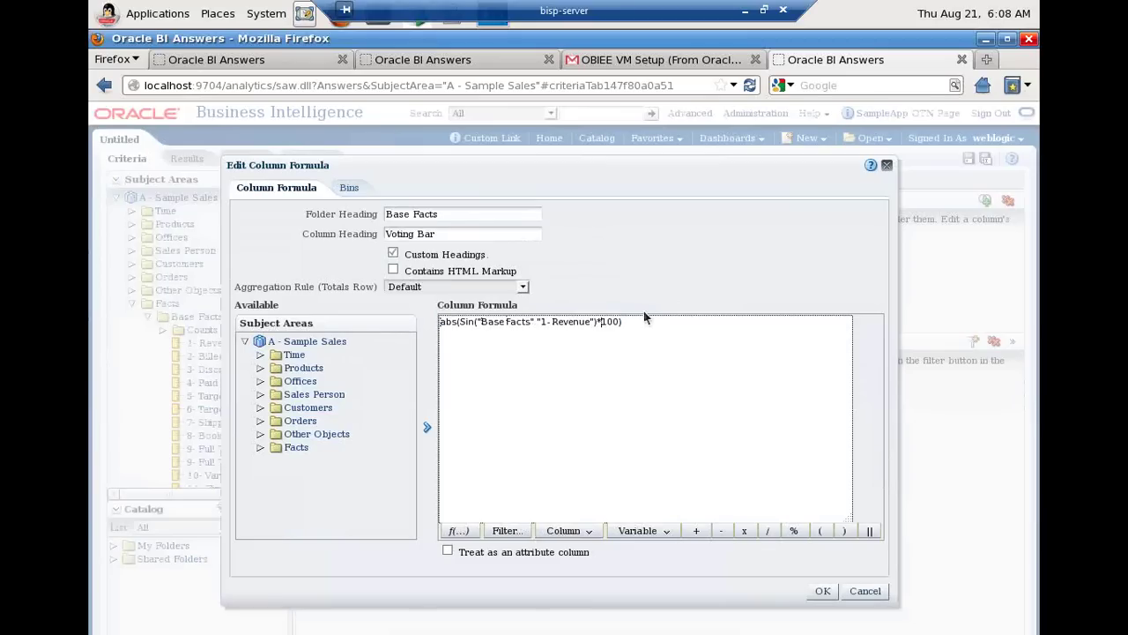
key(Home)
text(cast()
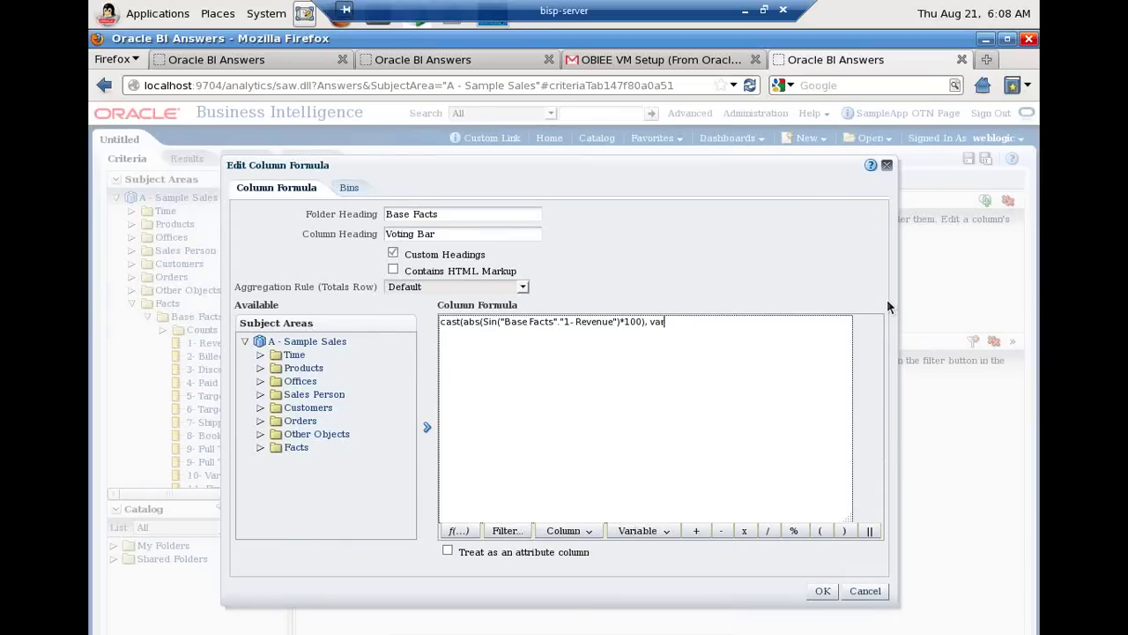
text(char(20)
click(822, 590)
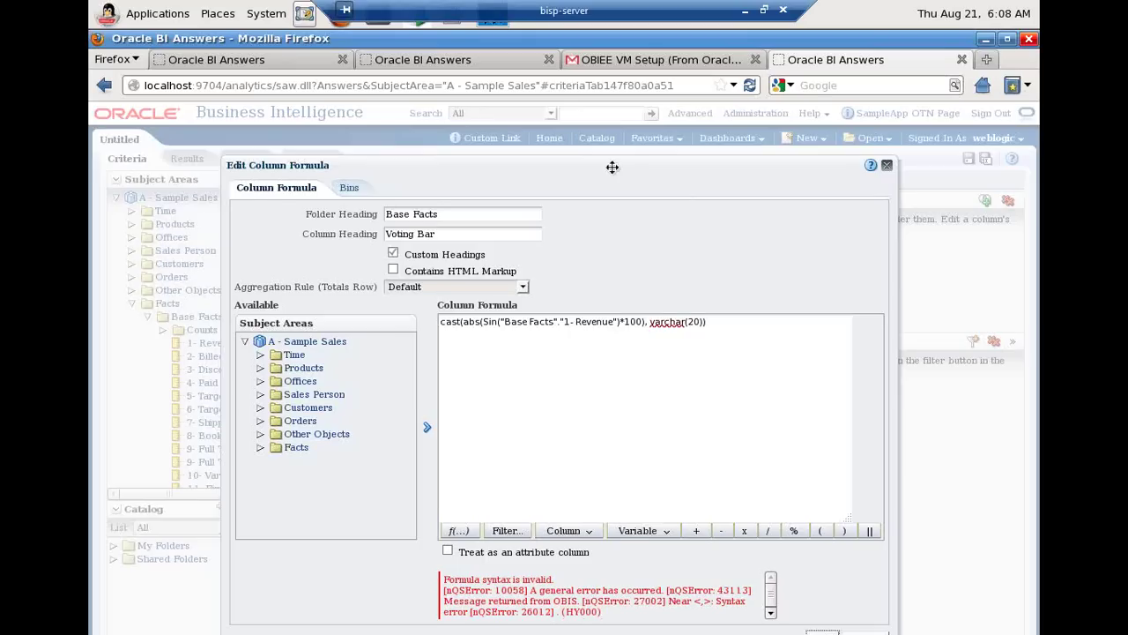
Step: Insert the missing 'as' before varchar(20) and confirm the corrected cast formula
drag(611, 167, 613, 150)
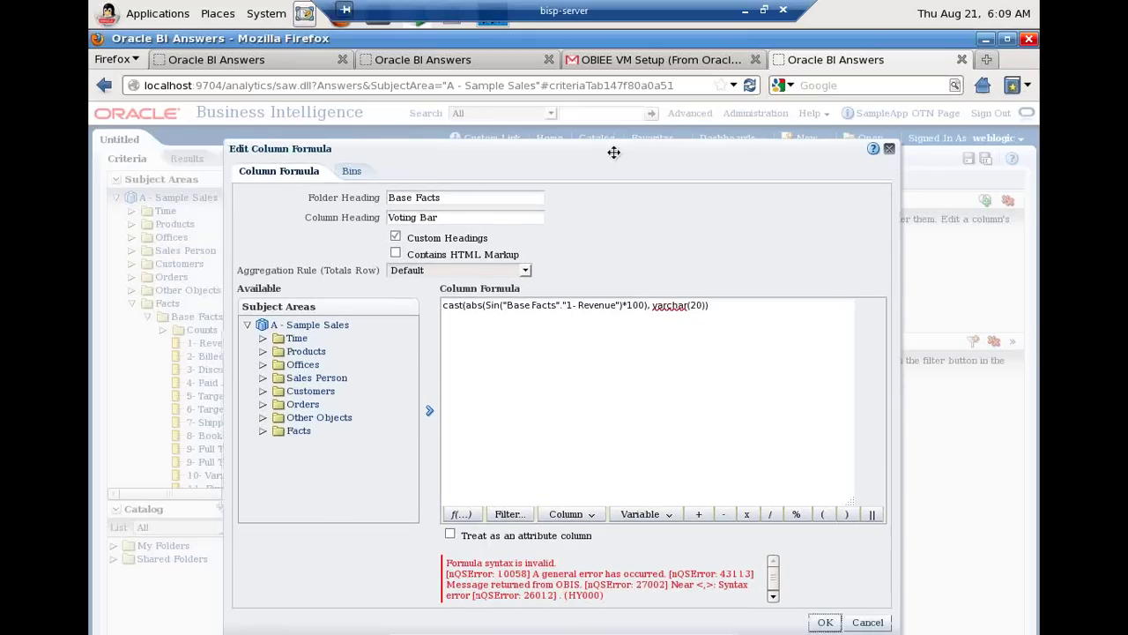
click(651, 302)
text(as)
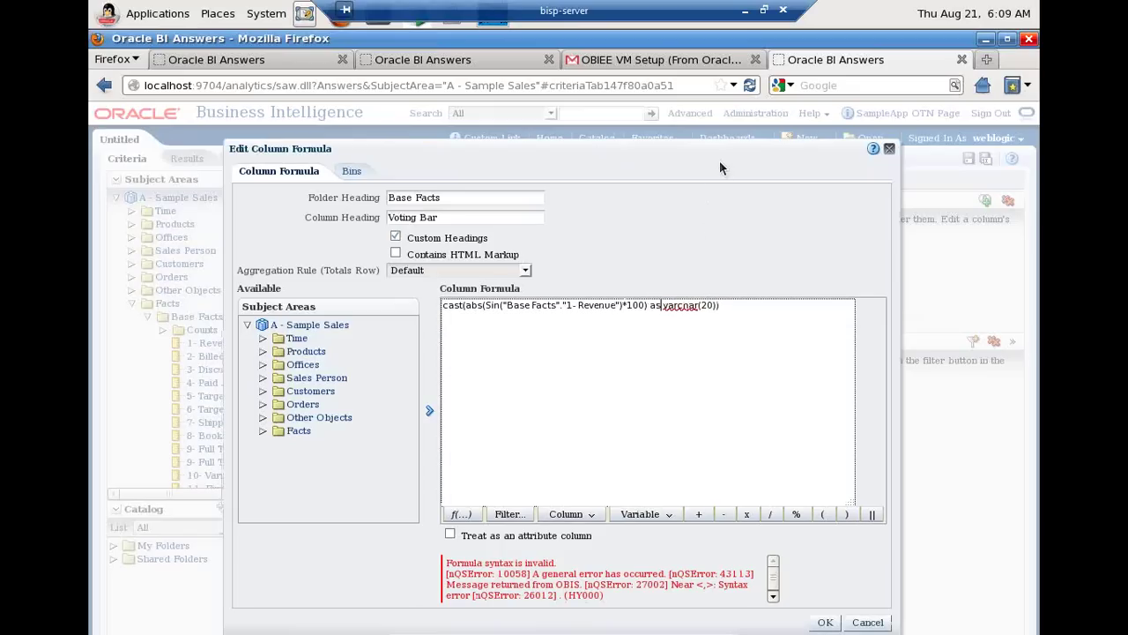
key(ctrl+a)
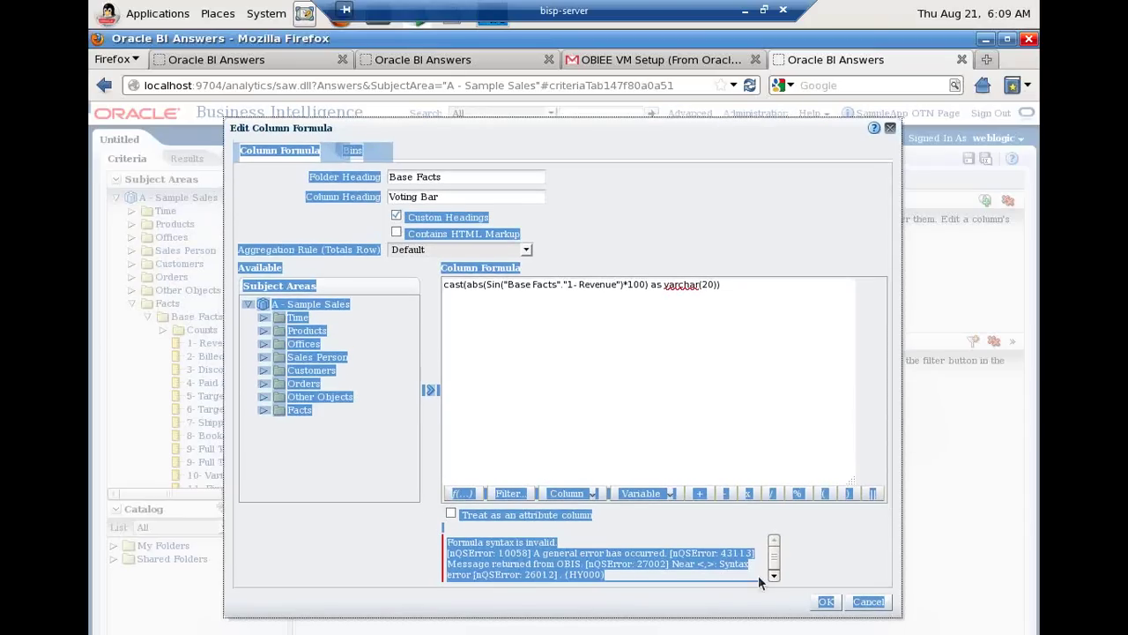
click(826, 602)
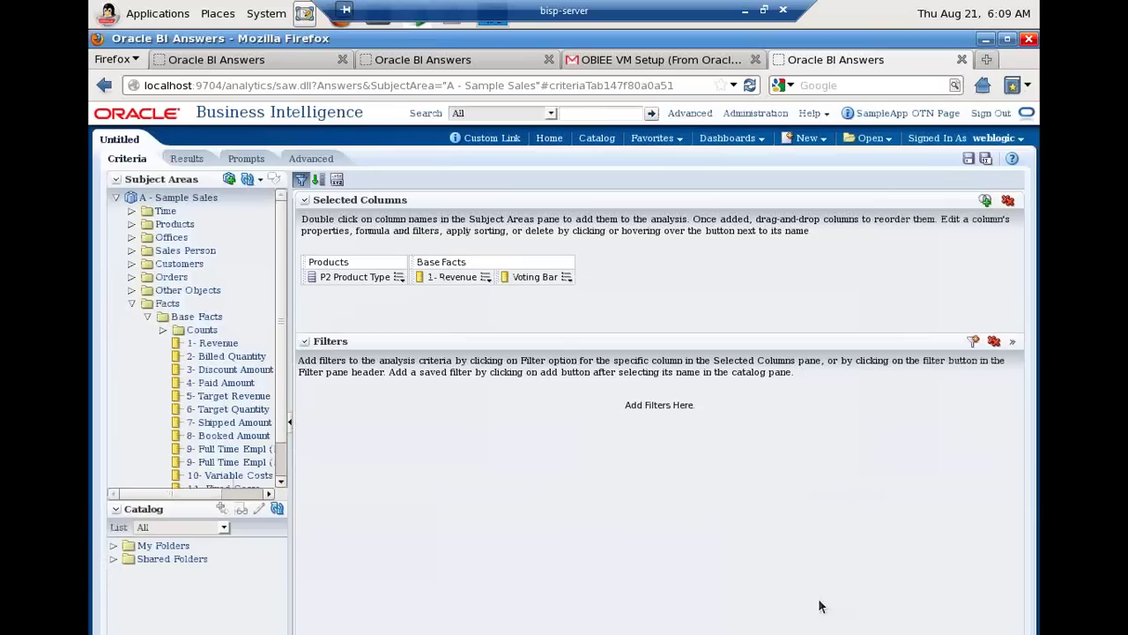
Step: Run the results to see Voting Bar as long decimal text, e.g. 99.26999168557213788 for Accessories
click(187, 159)
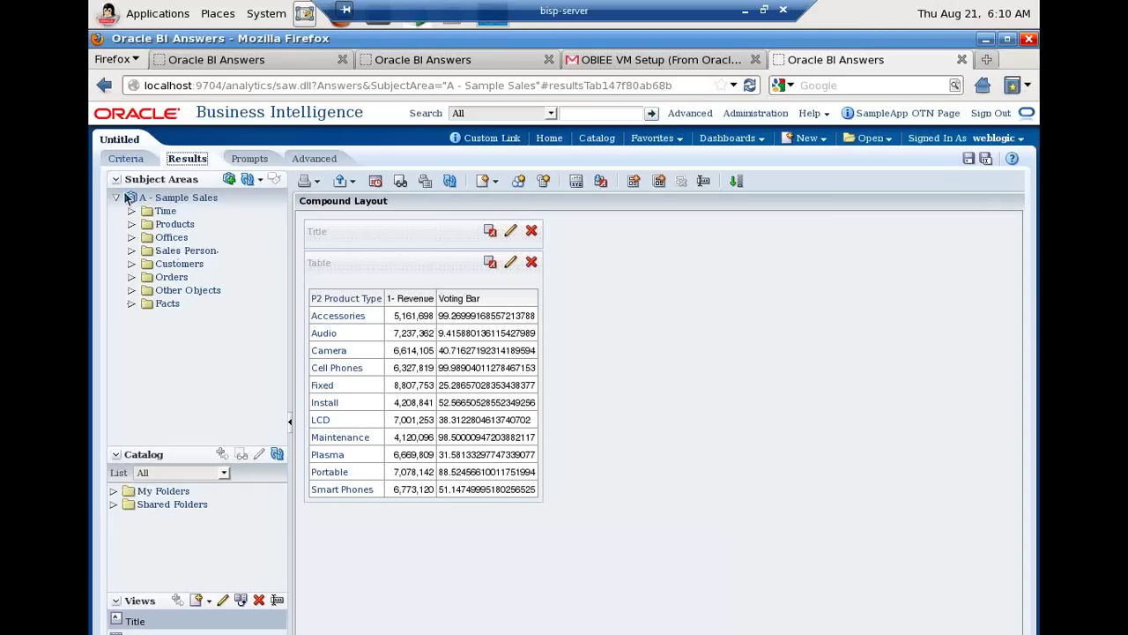
click(132, 315)
Step: Add another 1- Revenue column to the analysis table
click(132, 303)
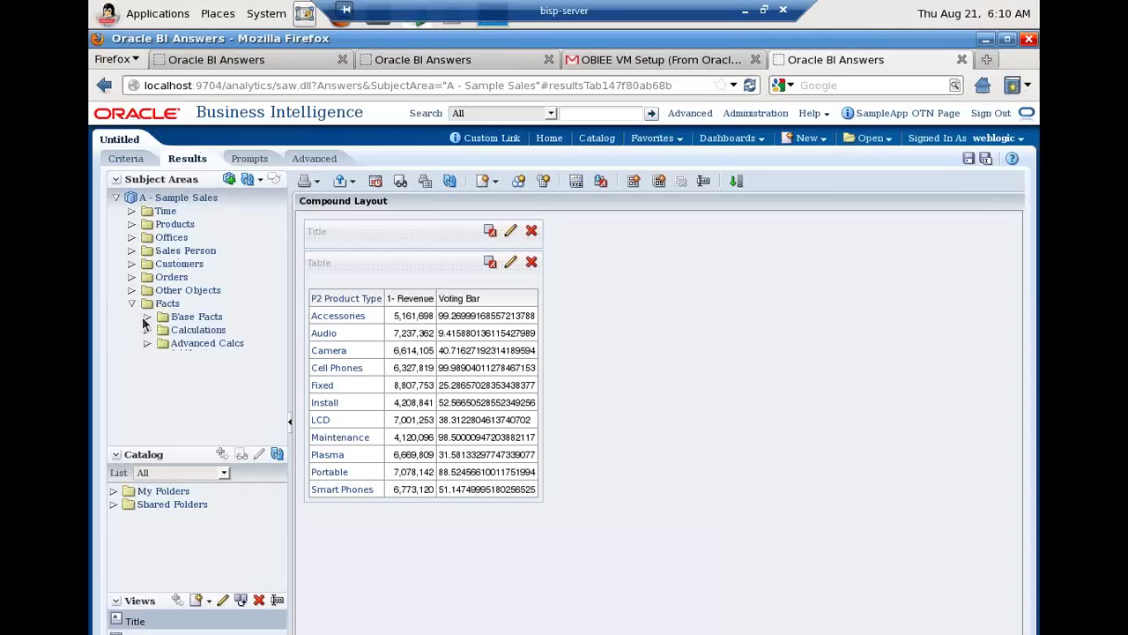
click(147, 317)
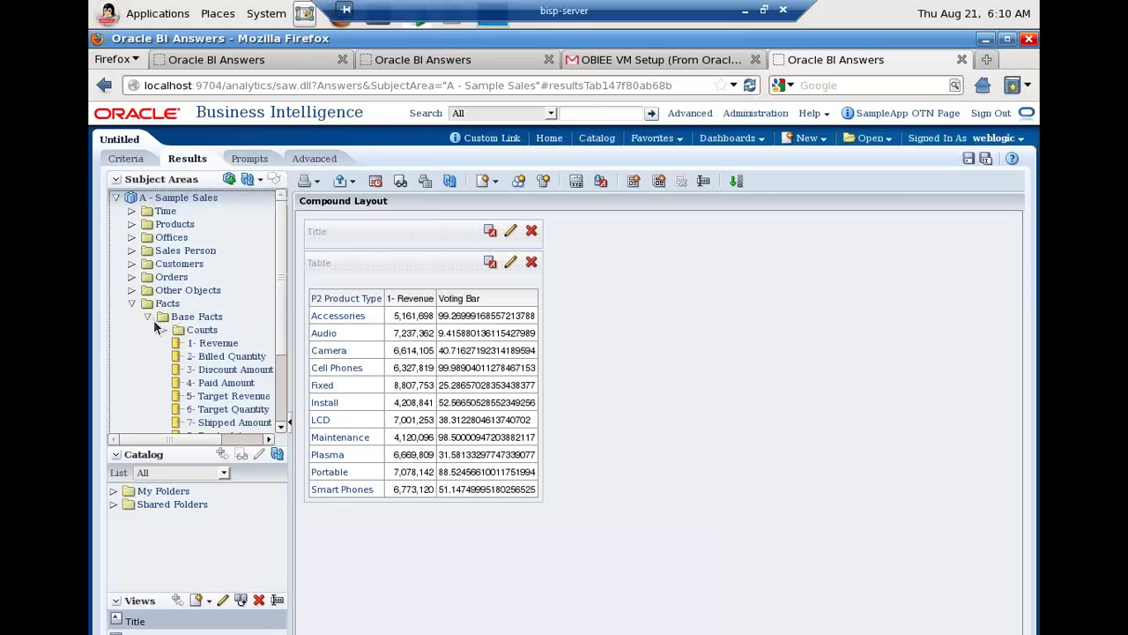
drag(210, 344, 535, 333)
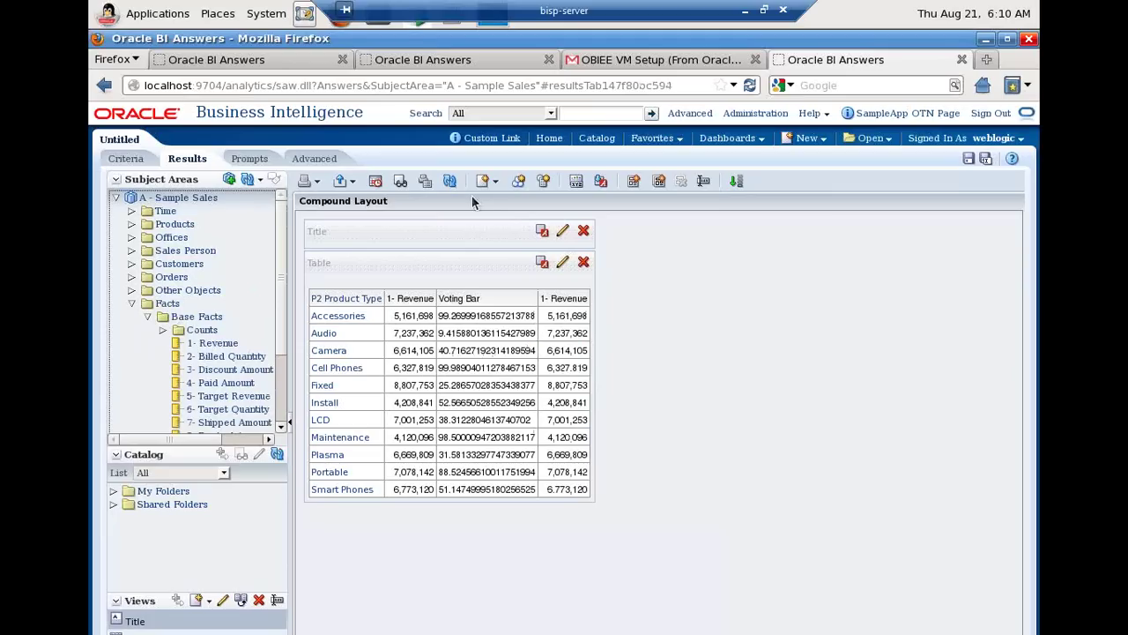
click(128, 159)
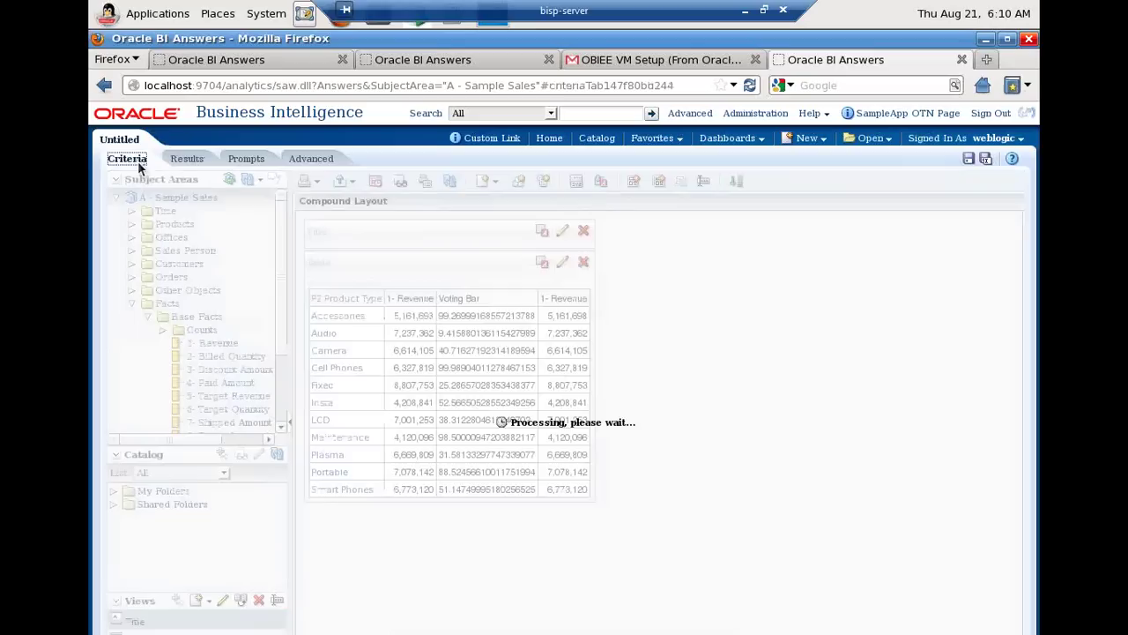
Step: Override the new Revenue column's data format with a custom @[html] image-tag number format
click(653, 276)
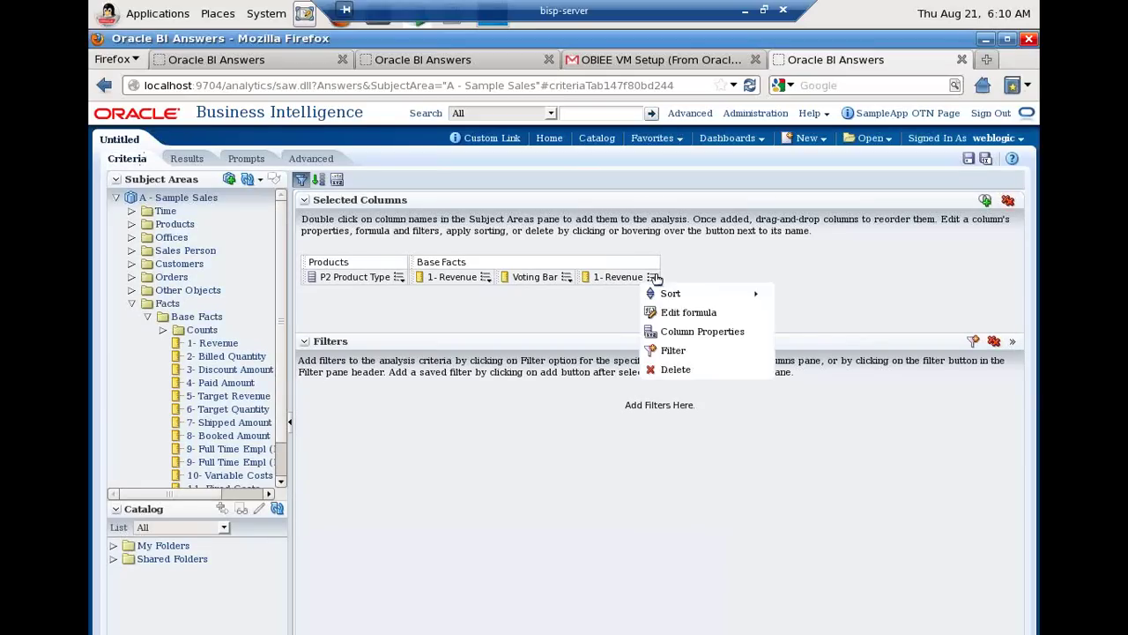
click(669, 327)
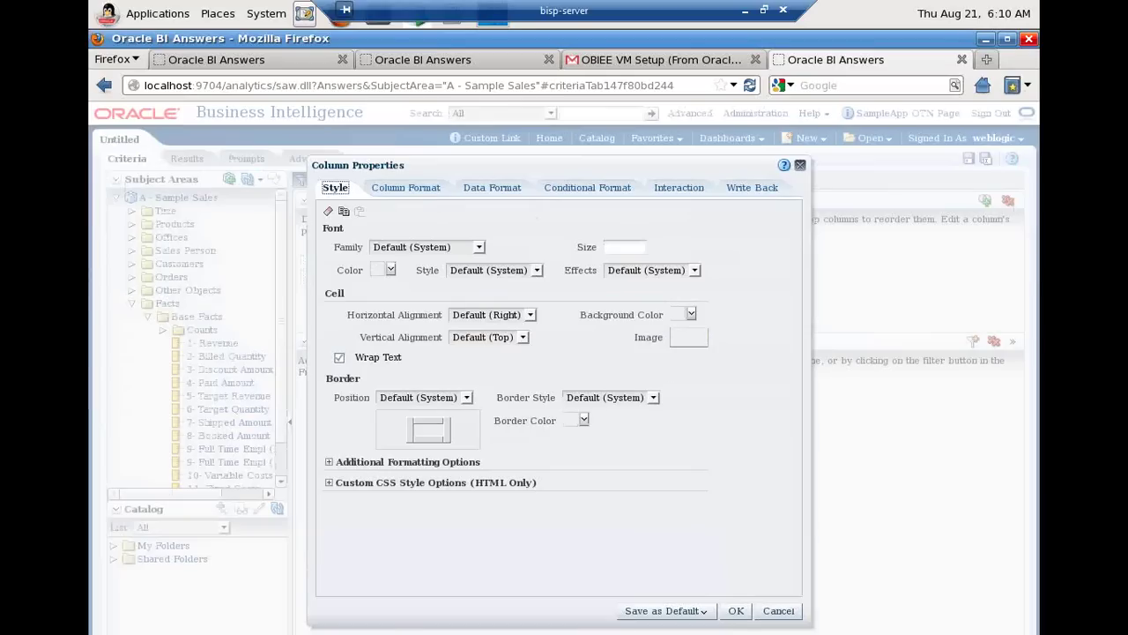
click(494, 190)
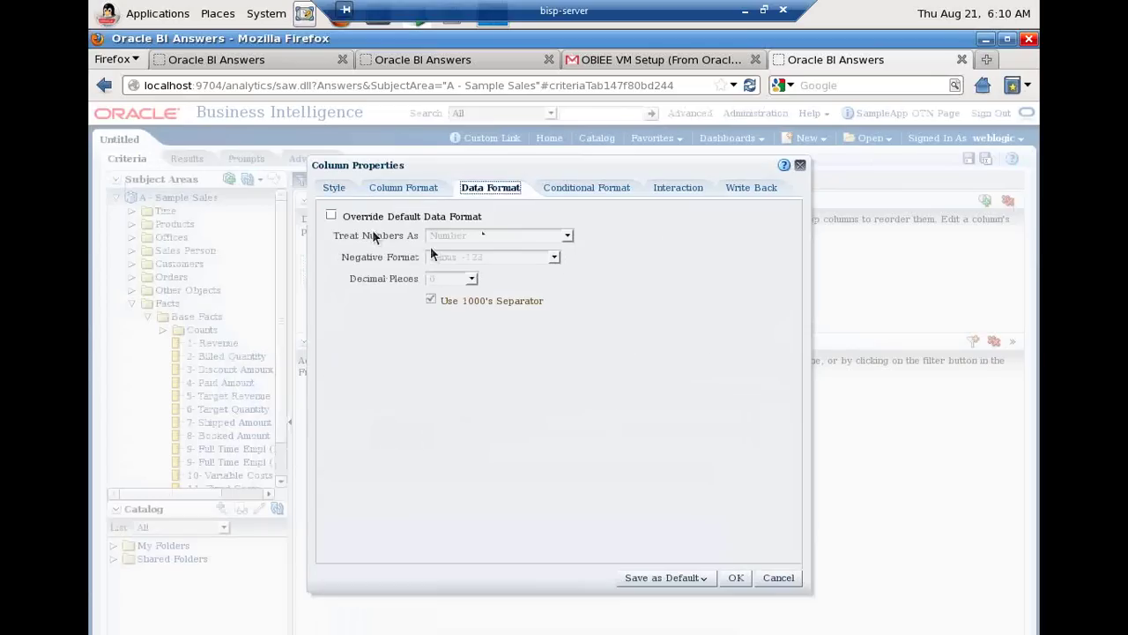
click(335, 217)
click(483, 234)
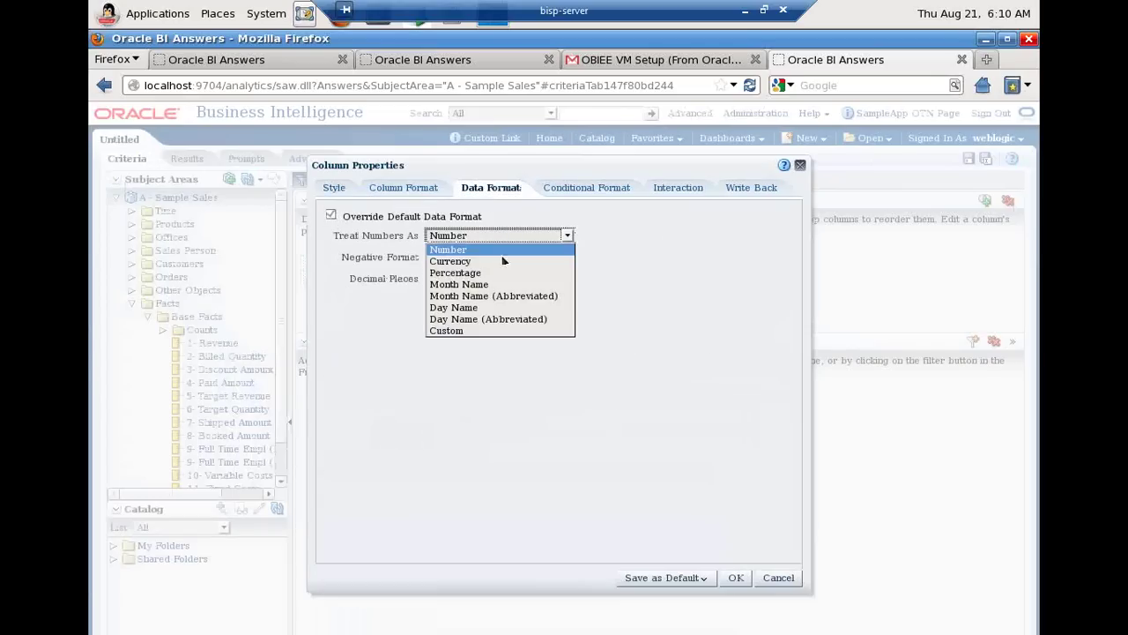
click(480, 330)
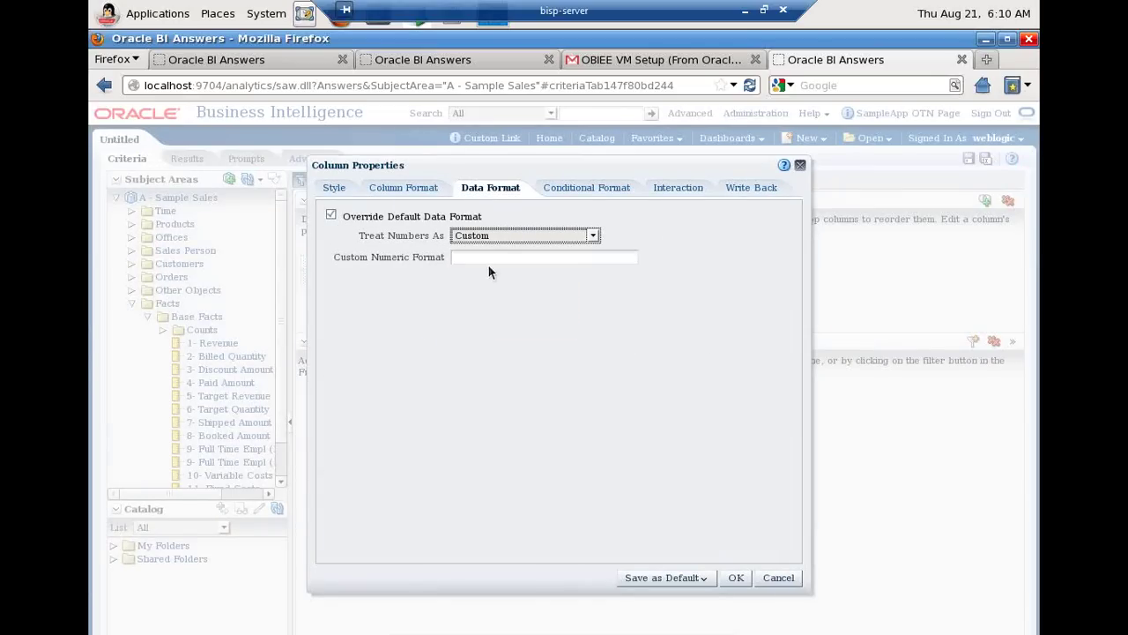
click(490, 258)
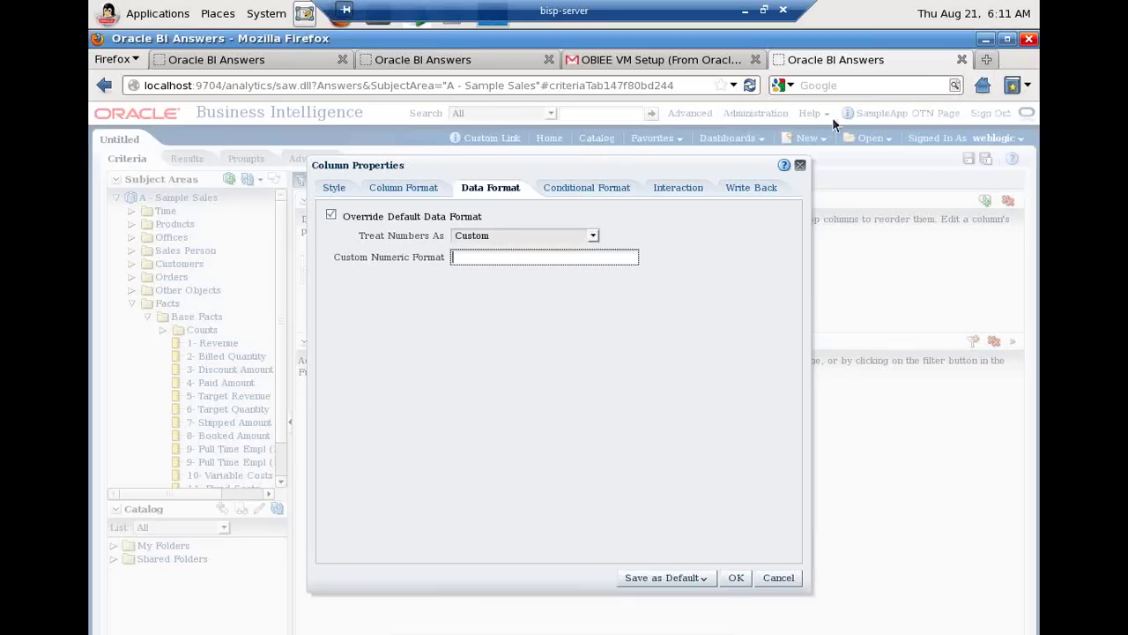
text(@[html]"<img src="'@H'">")
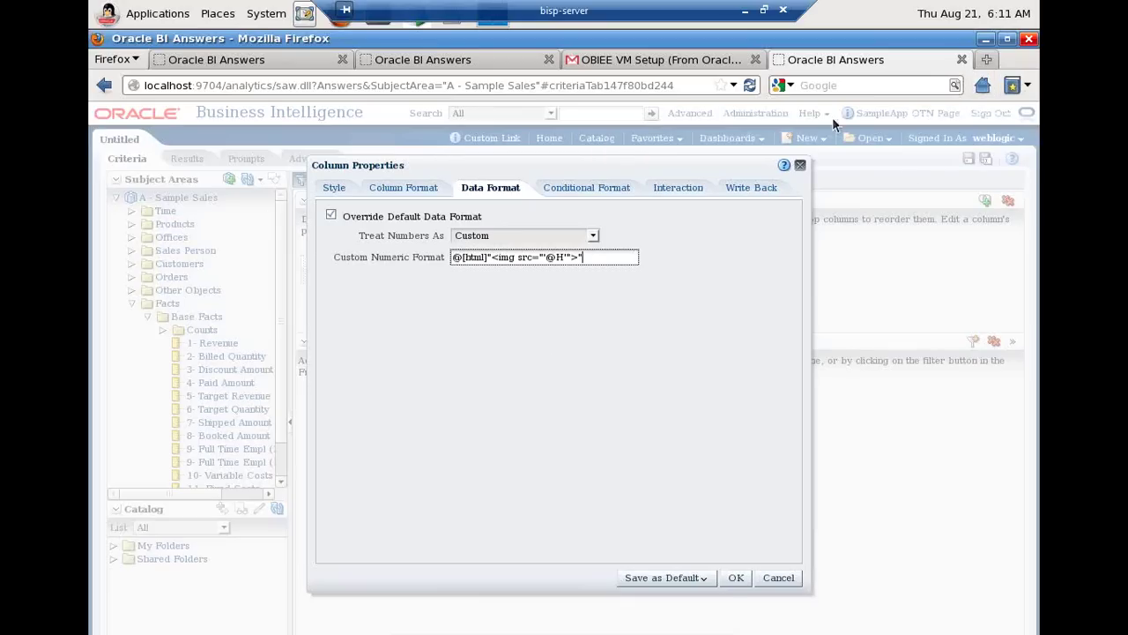
click(736, 577)
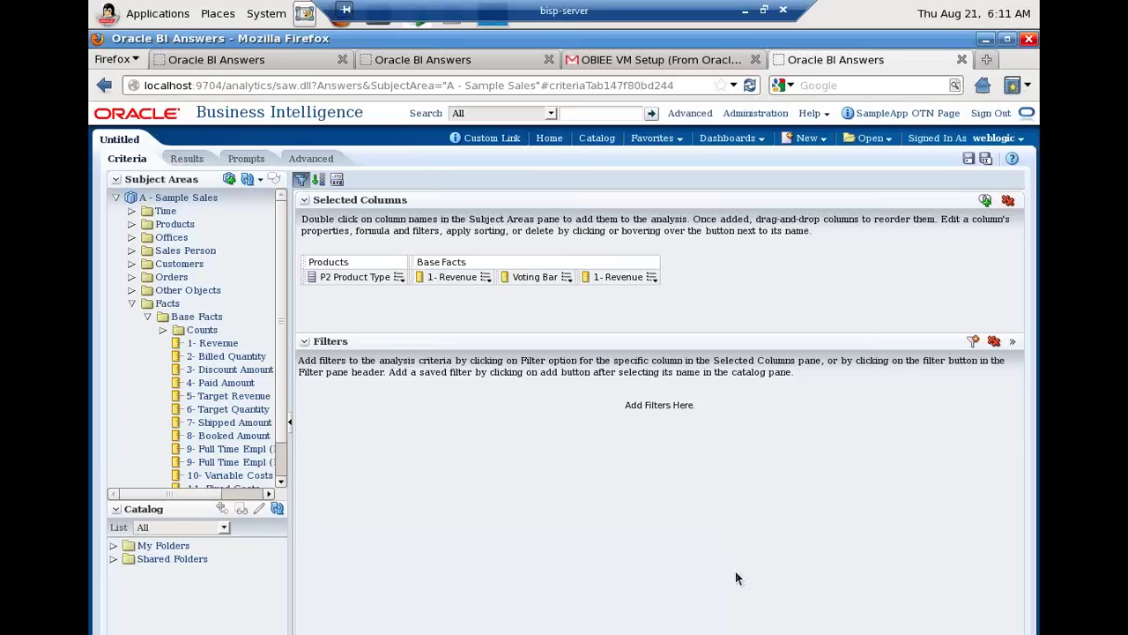
Step: Open the second 1- Revenue column's formula editor and copy the Google chart URL from Chrome
click(652, 277)
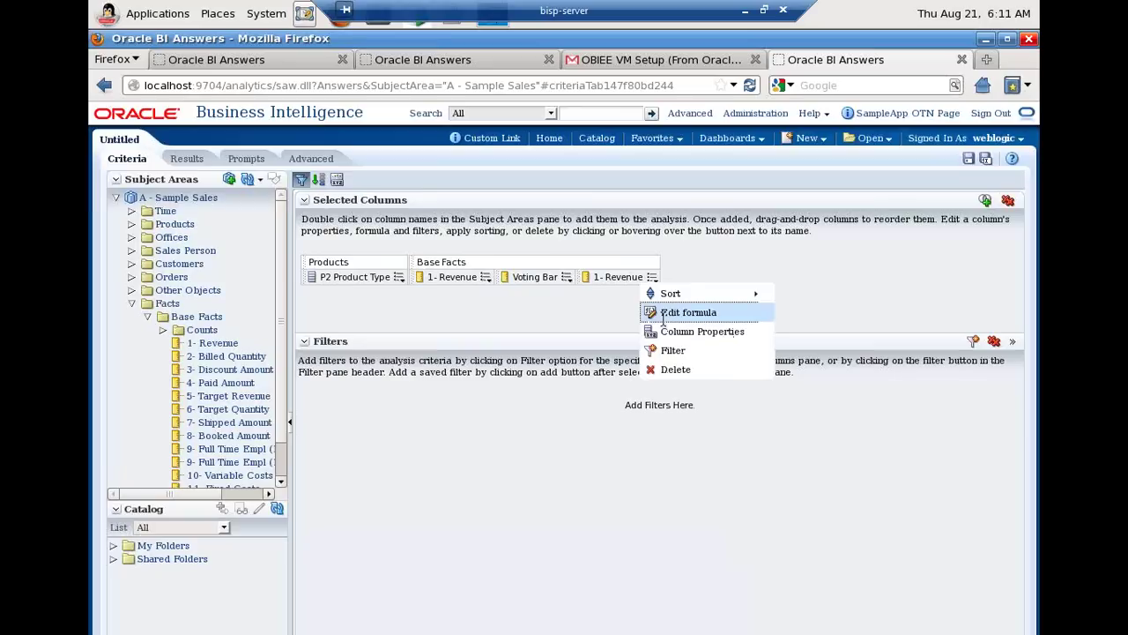
click(665, 315)
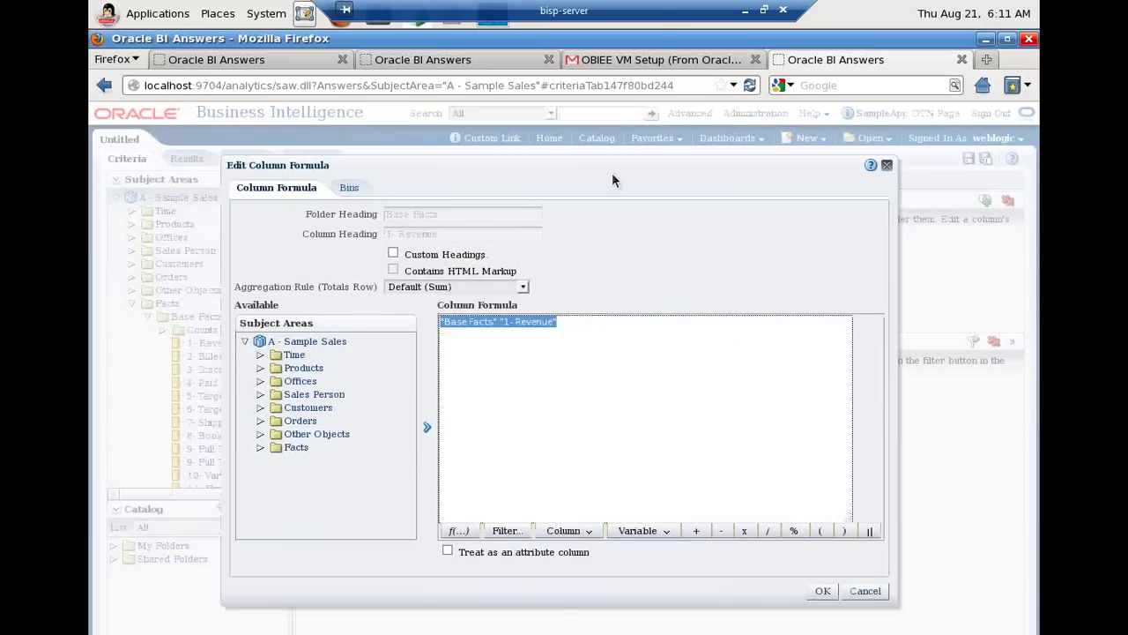
click(745, 11)
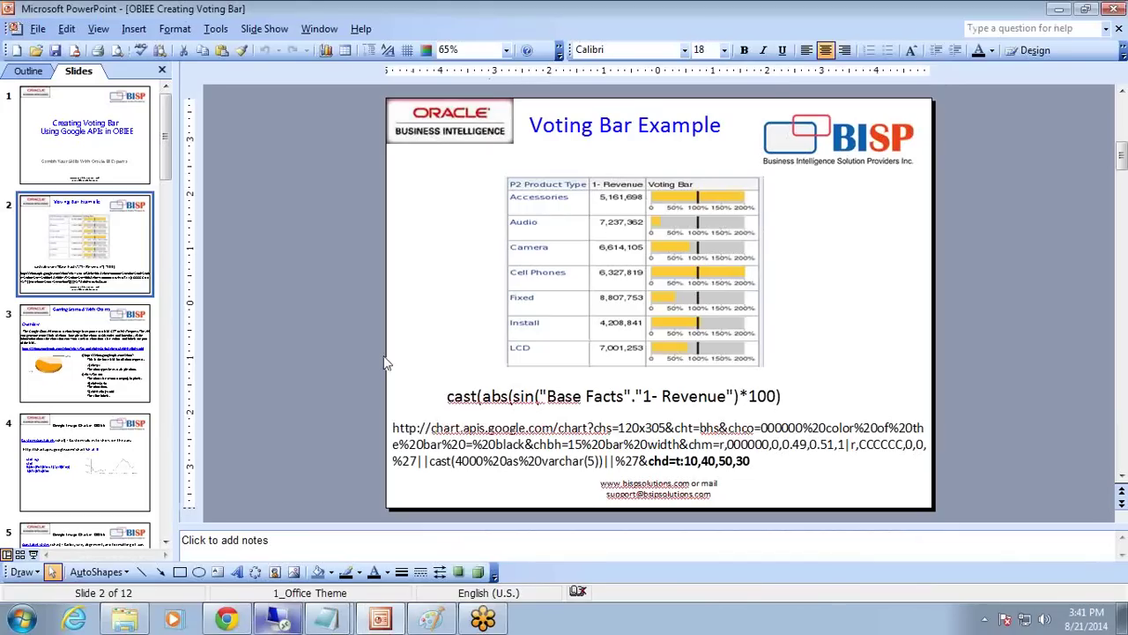
click(231, 621)
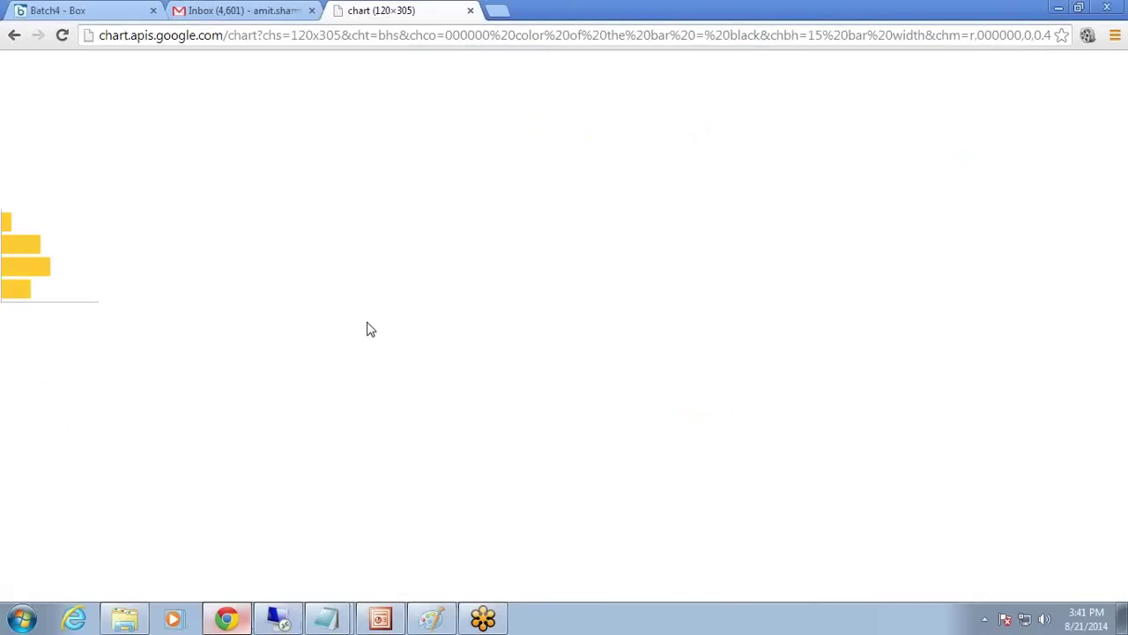
click(447, 40)
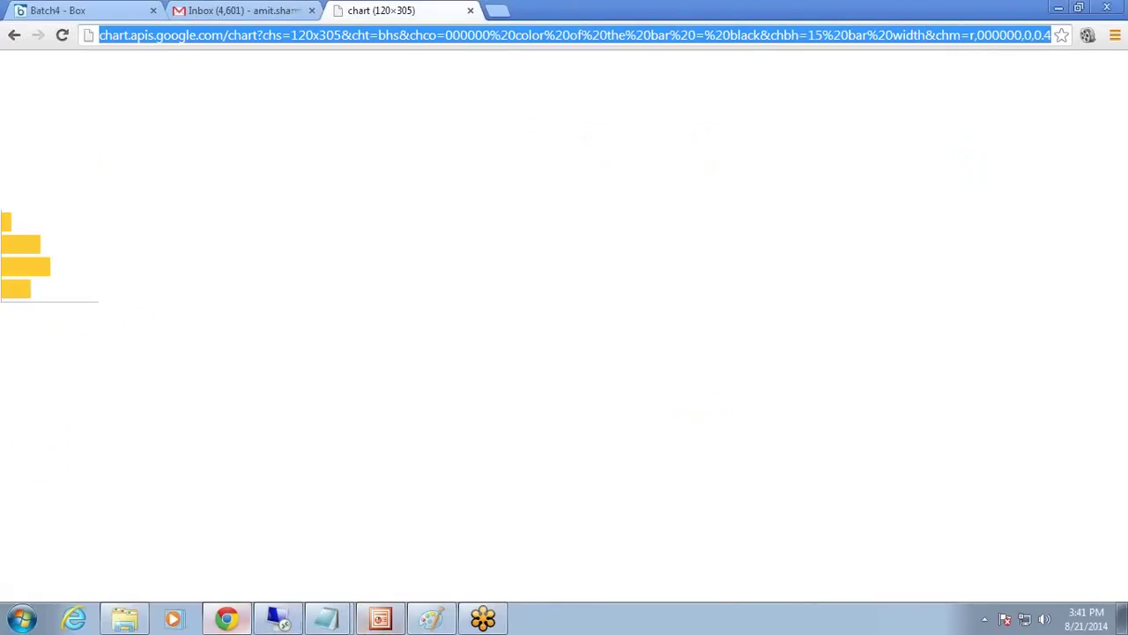
click(279, 619)
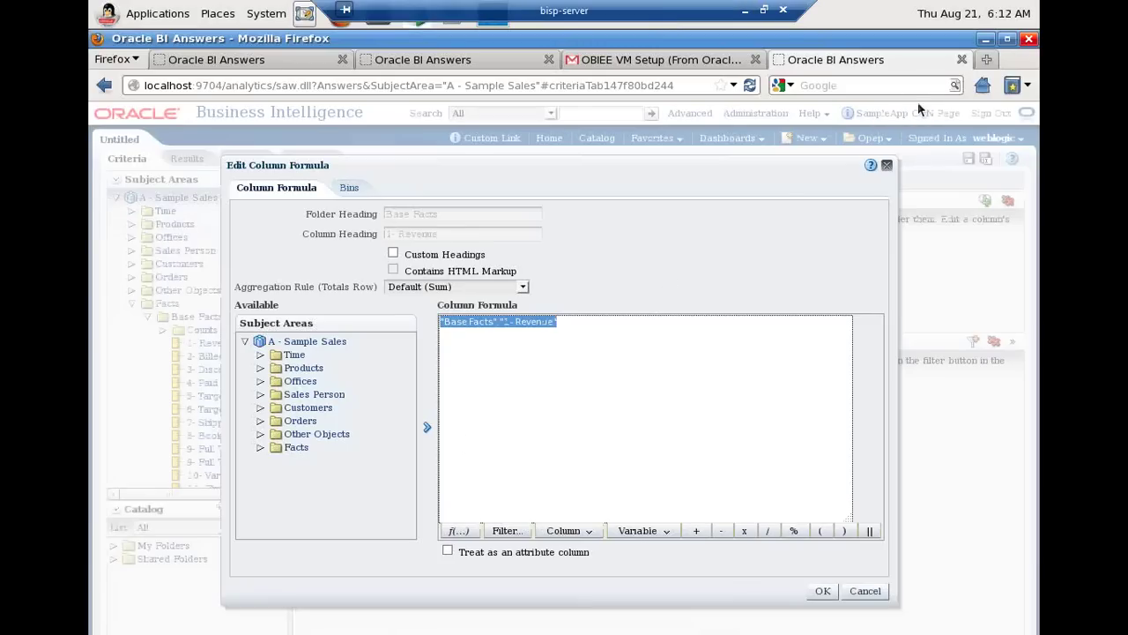
Step: Replace the column's revenue formula with the single-quoted chart URL ending chd=t:10,40,50,30
click(588, 319)
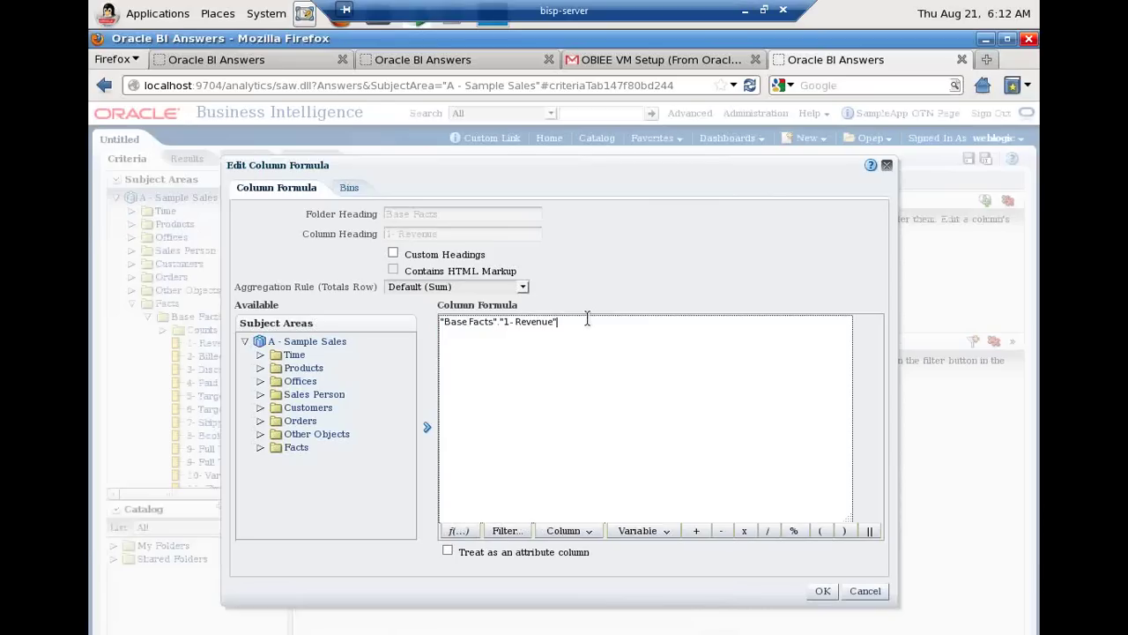
key(ctrl+shift+Left)
key(ctrl+shift+Left)
key(ctrl+shift+Left)
key(ctrl+shift+Left)
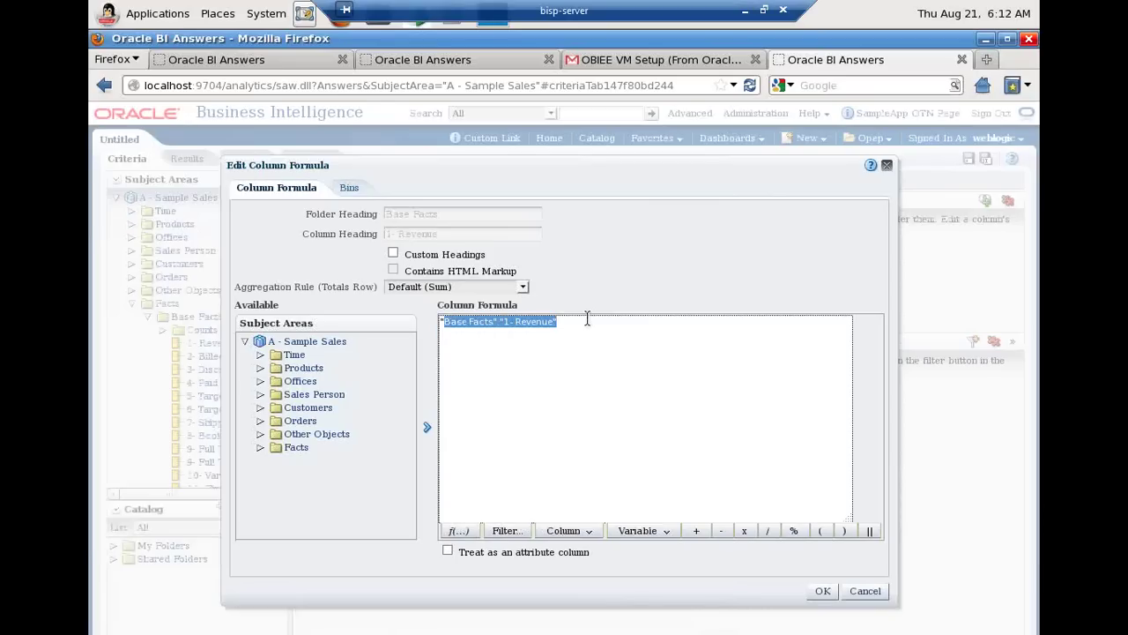
text(http://chart.apis.google.com/chart?chs=120x305&cht=bhs& chco=000000%20color%20of%20the%20bar%20=%20black& chbh=15%20bar%20width& chm=r,000000,0,0.49,0.51,1|r,CCCCCC,0,0,%27||cast(4000%20as%20varchar(5))||%27& chd=t:10,40,50,30)
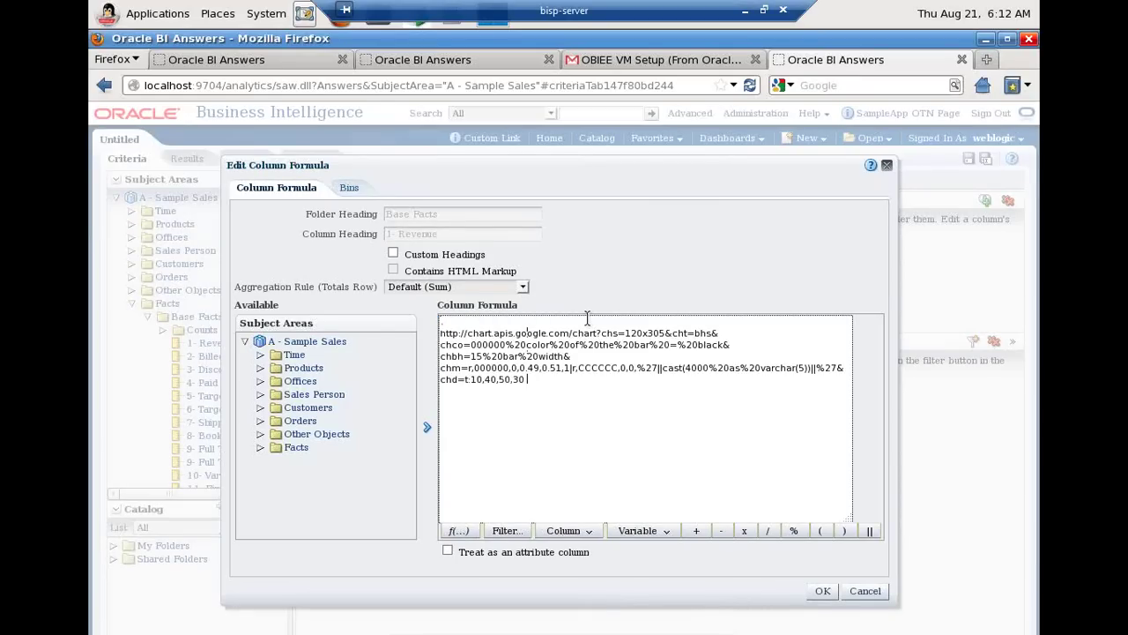
click(587, 317)
key(Delete)
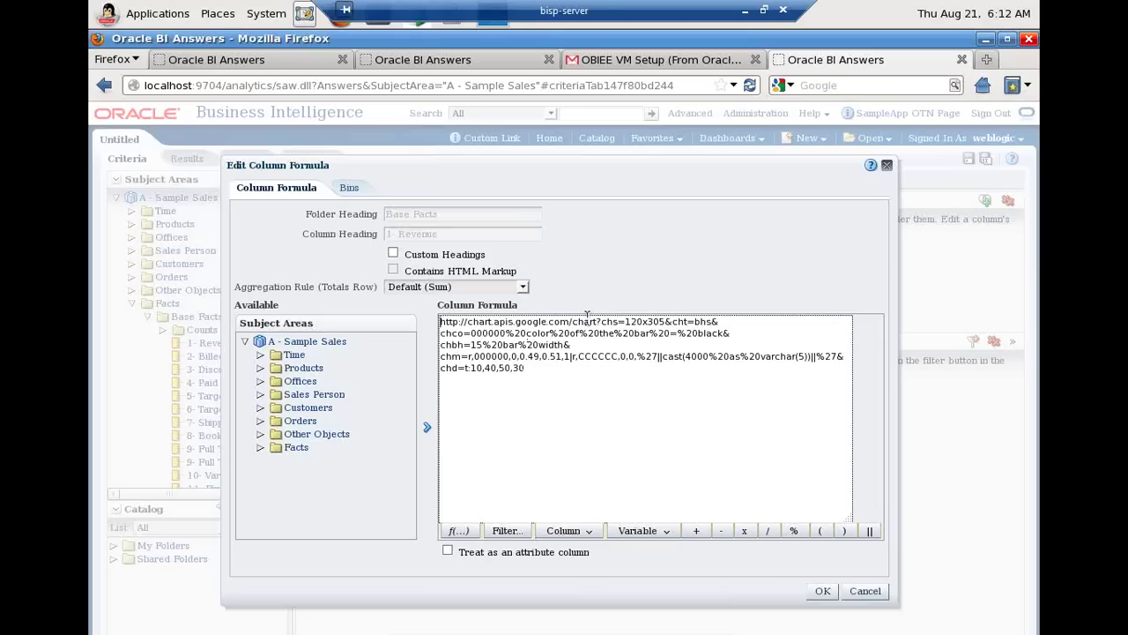
text(')
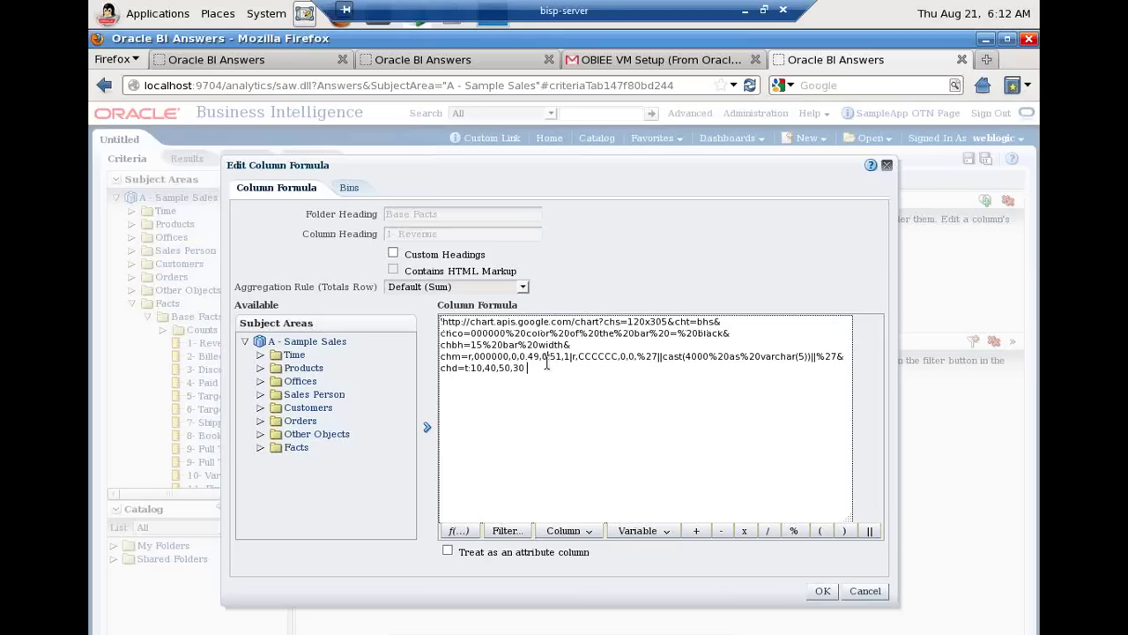
text(')
drag(471, 370, 533, 387)
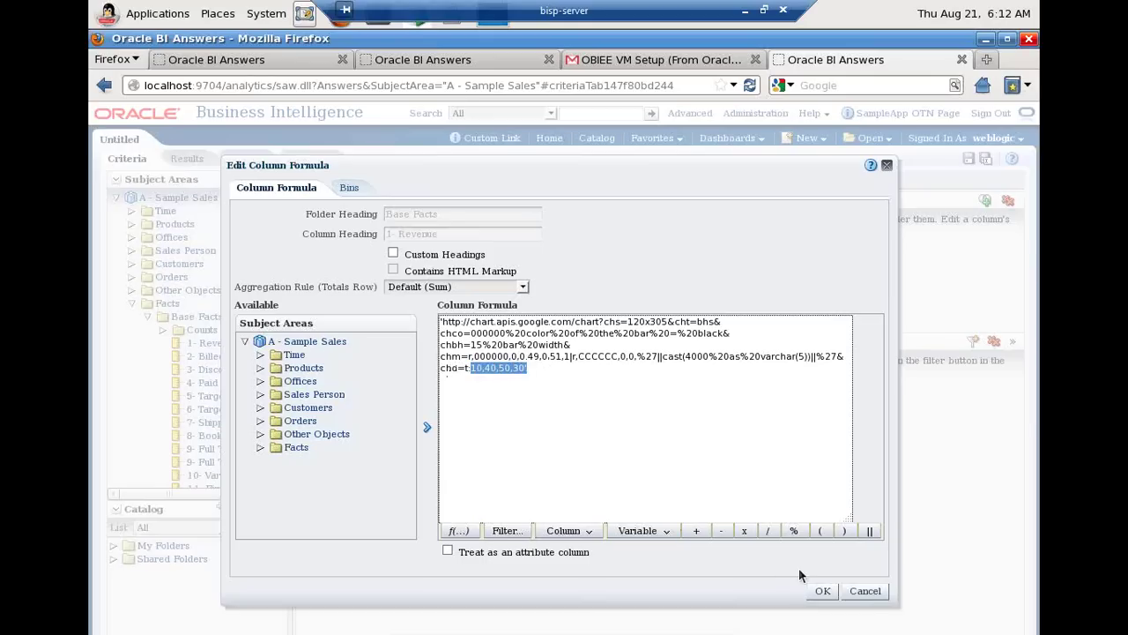
click(823, 591)
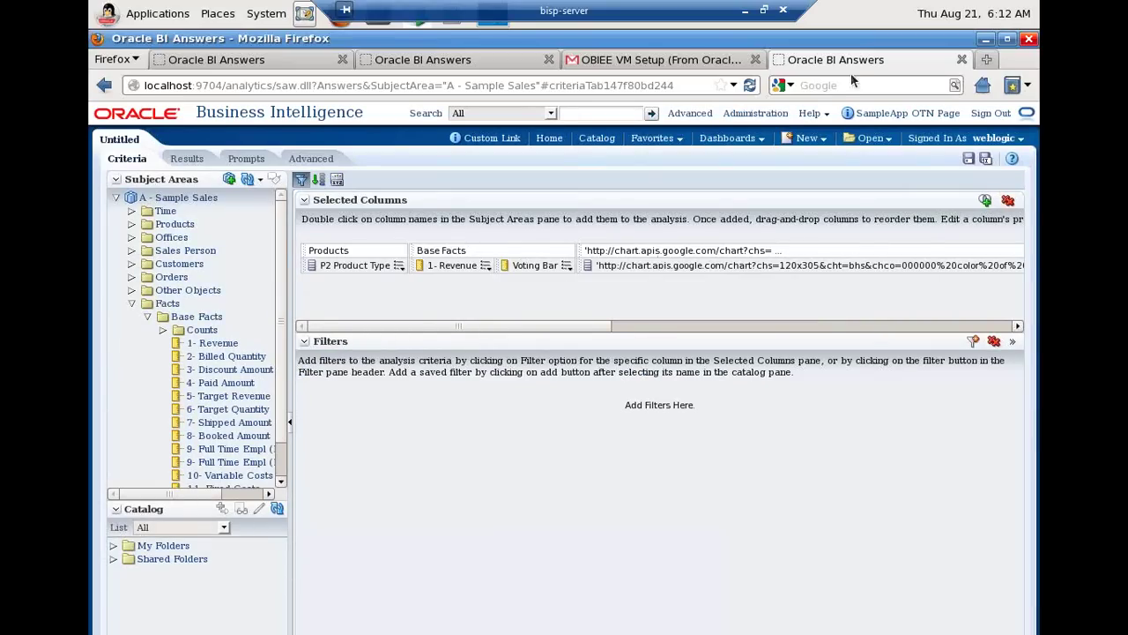
click(189, 164)
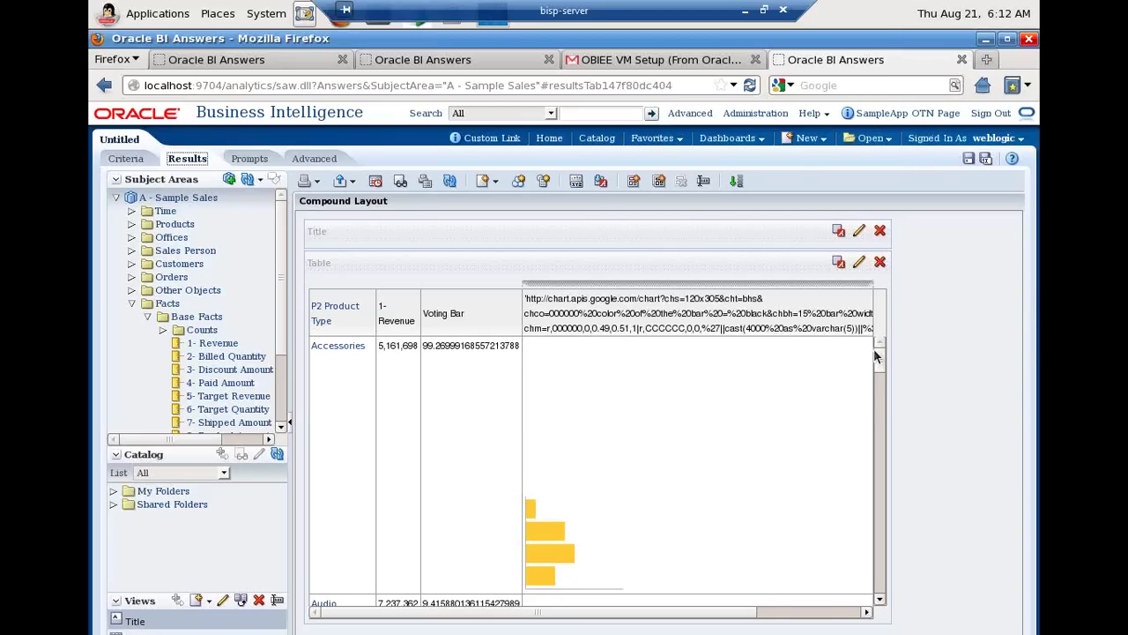
drag(881, 363, 884, 334)
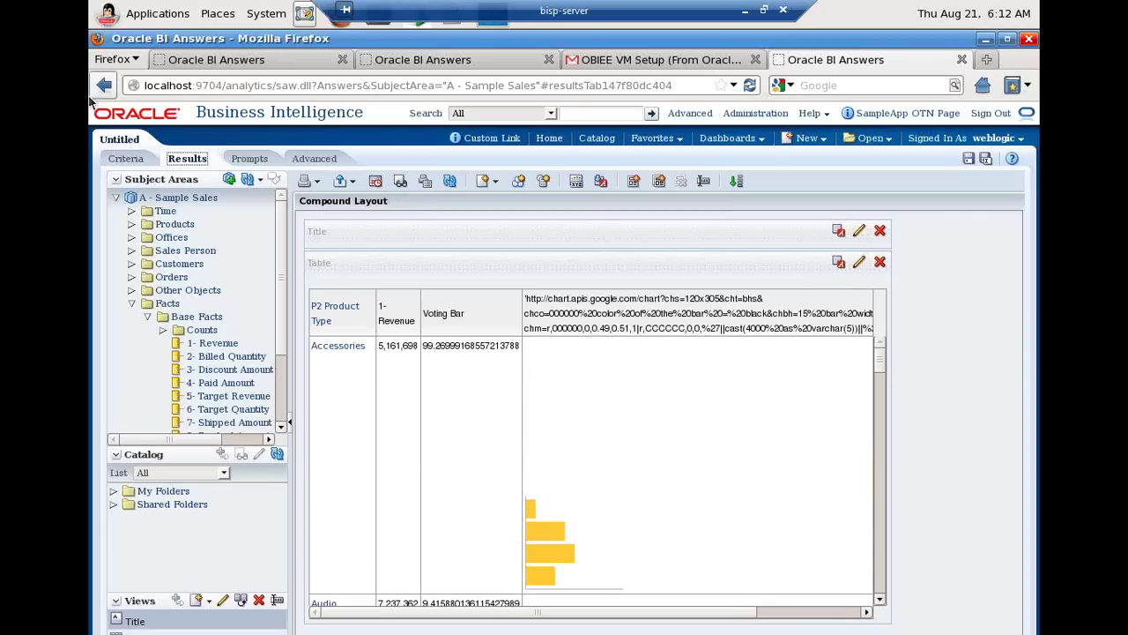
Step: Open the chart URL column's formula editor from the criteria and select the chd=t values
click(126, 159)
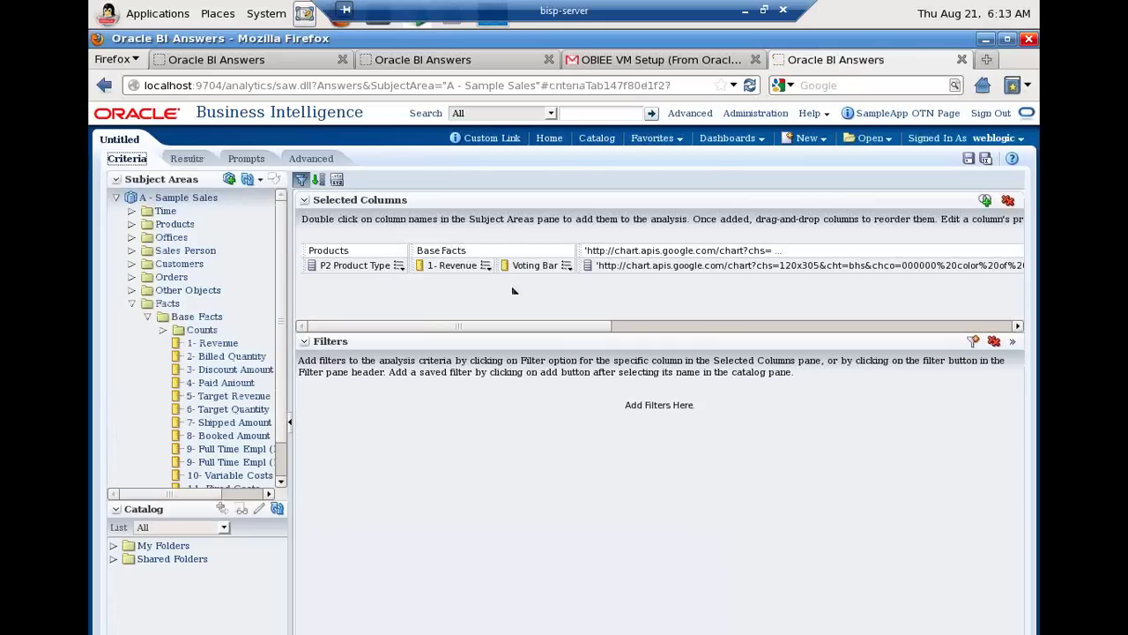
click(959, 326)
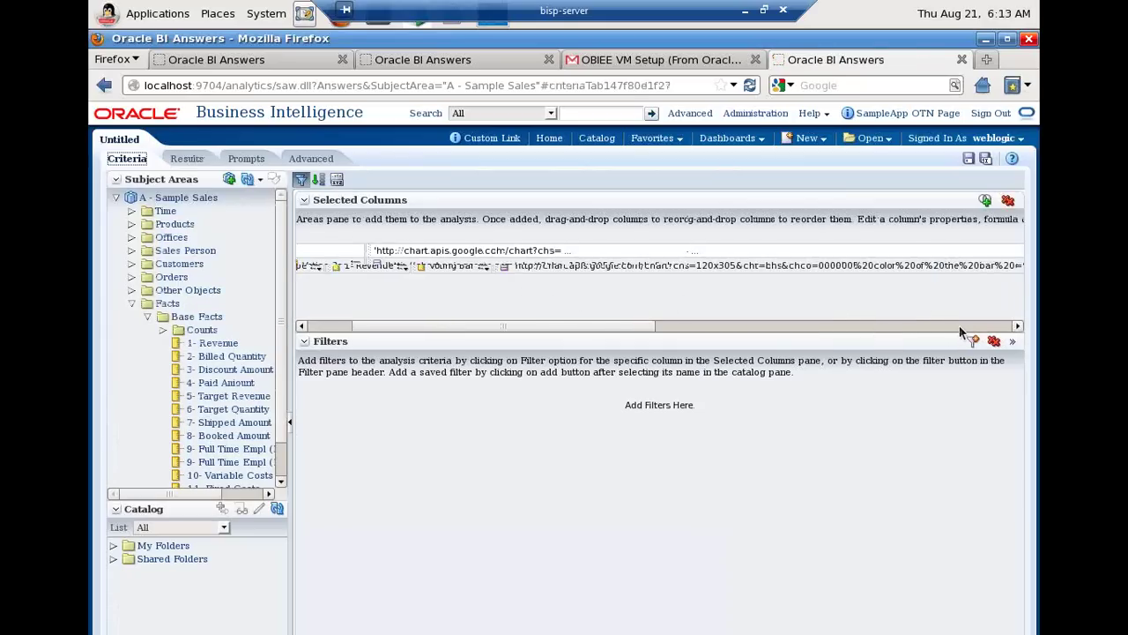
click(962, 331)
click(969, 330)
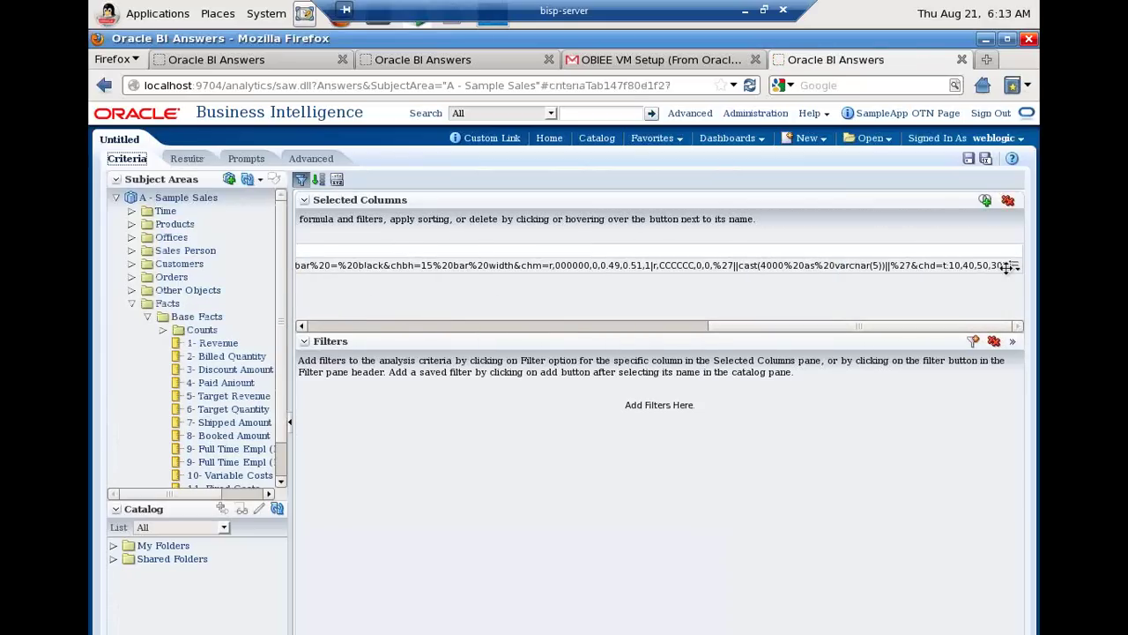
click(1014, 266)
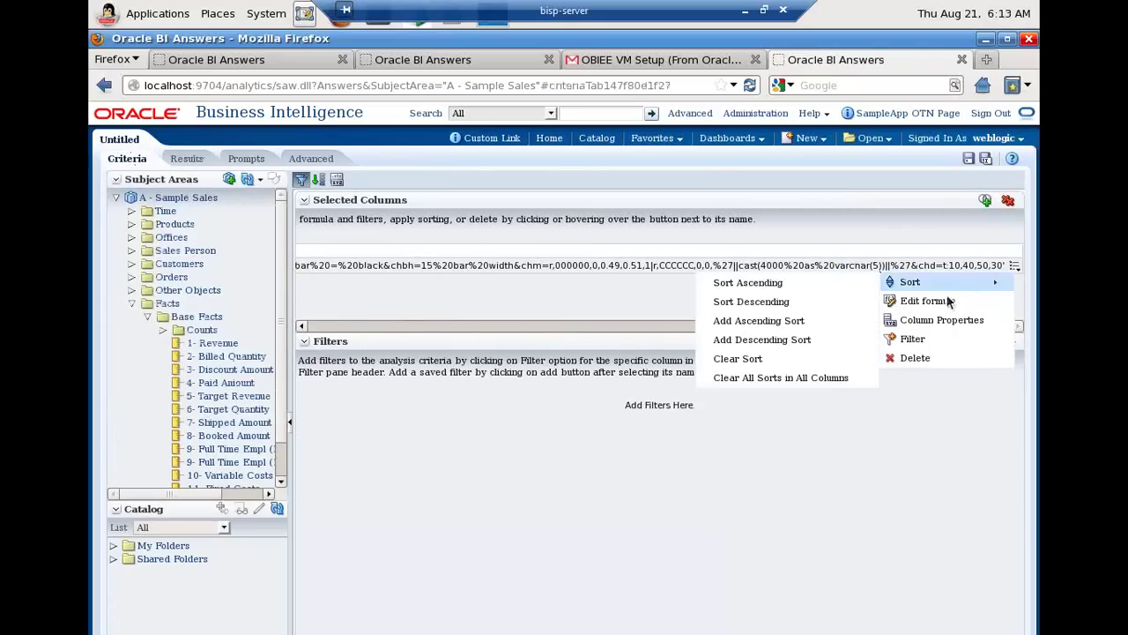
click(946, 304)
click(693, 362)
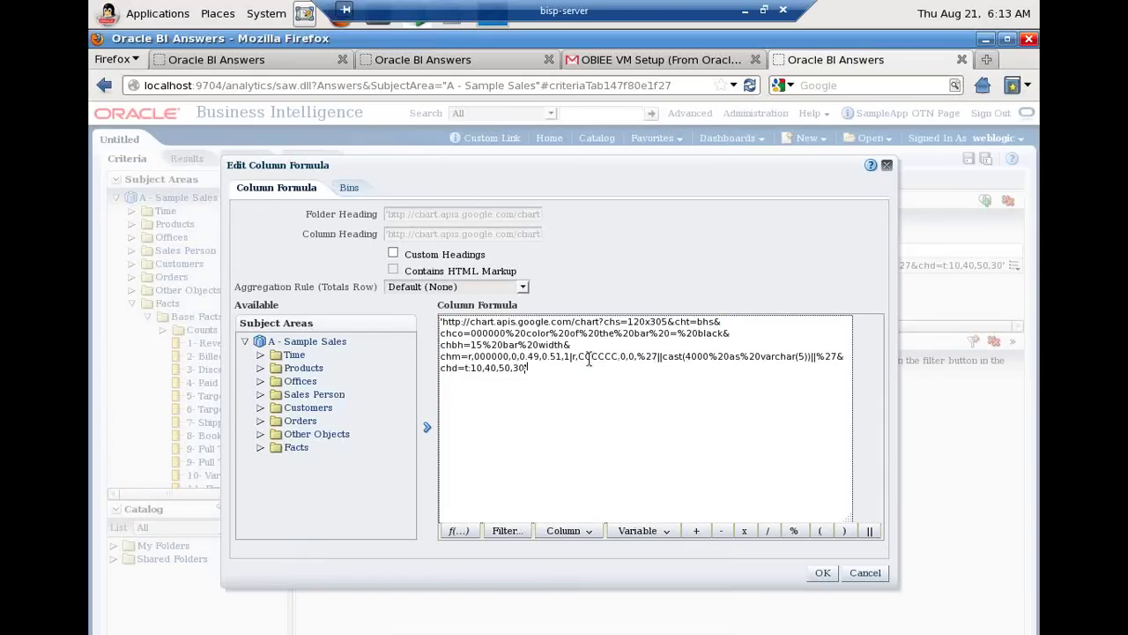
key(shift+Left)
key(shift+Left)
key(shift+Left)
key(shift+Left)
key(shift+Left)
key(shift+Left)
key(shift+Left)
key(shift+Left)
key(shift+Left)
key(shift+Left)
key(shift+Left)
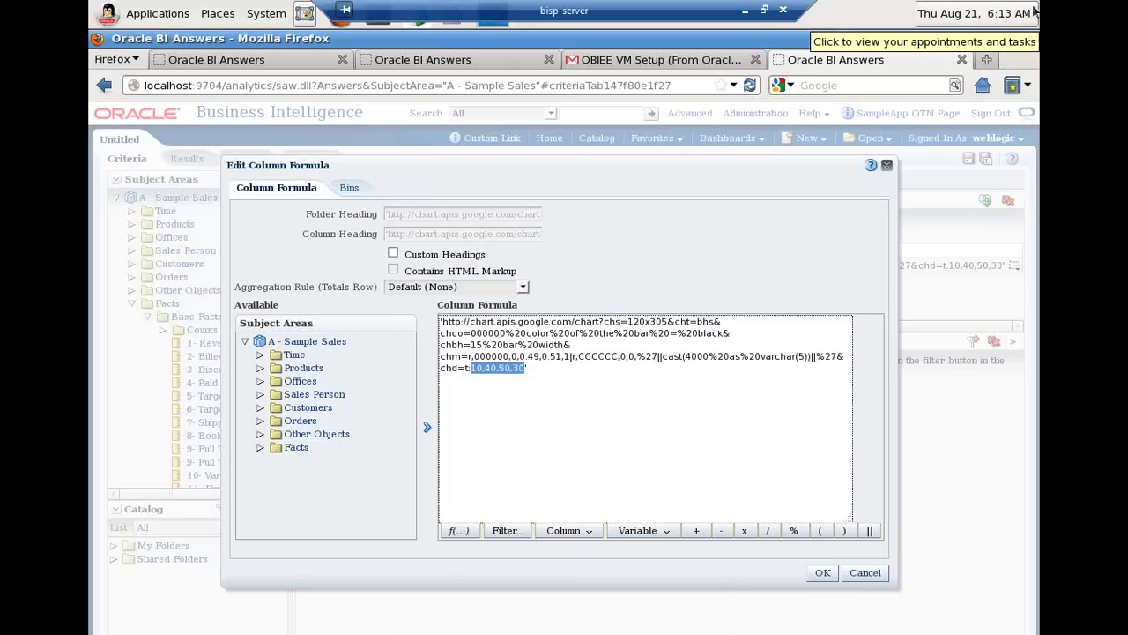
key(shift+F10)
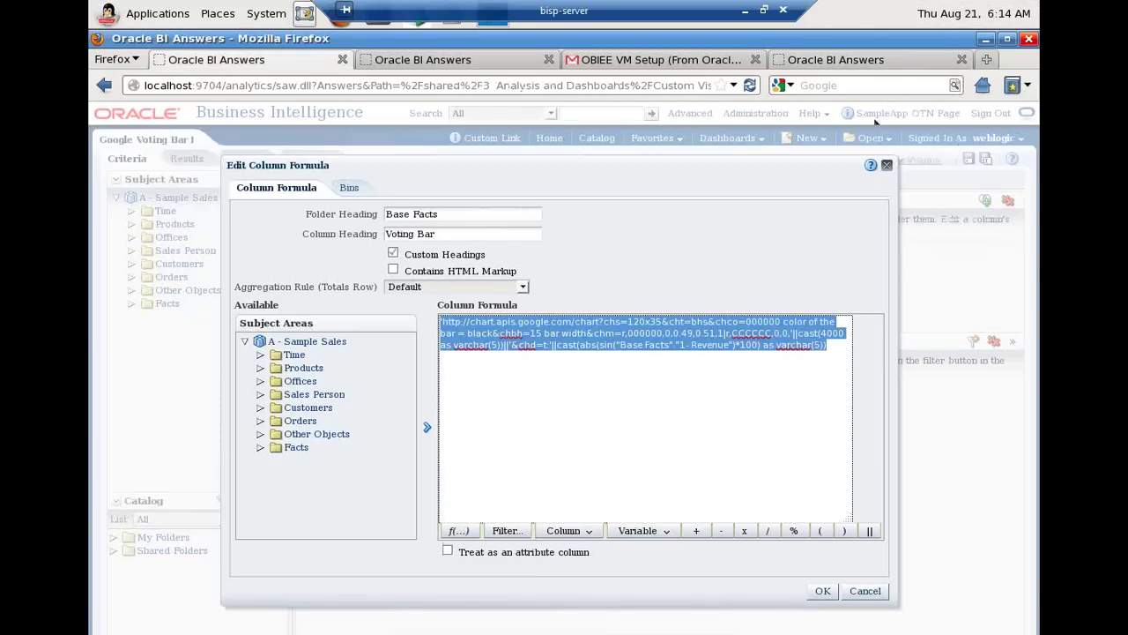
Step: Save the Voting Bar formula whose chd=t data comes from cast(abs(sin(revenue)*100))
click(634, 360)
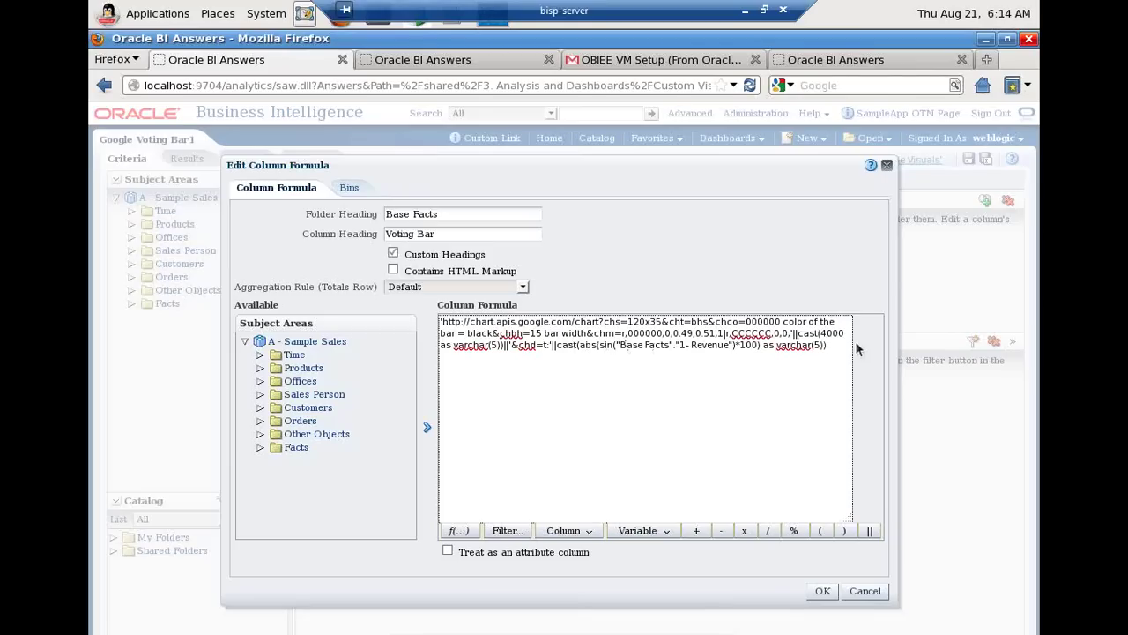
click(825, 591)
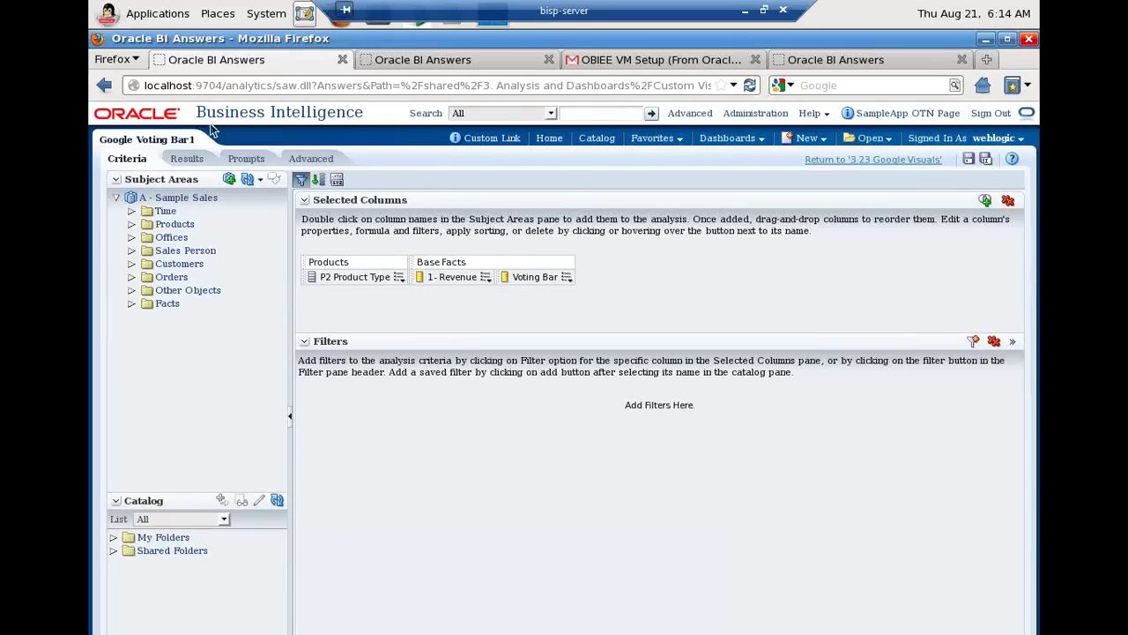
Step: Show the results table with Voting Bar bullet bars, then display PowerPoint's closing slide 12
click(186, 159)
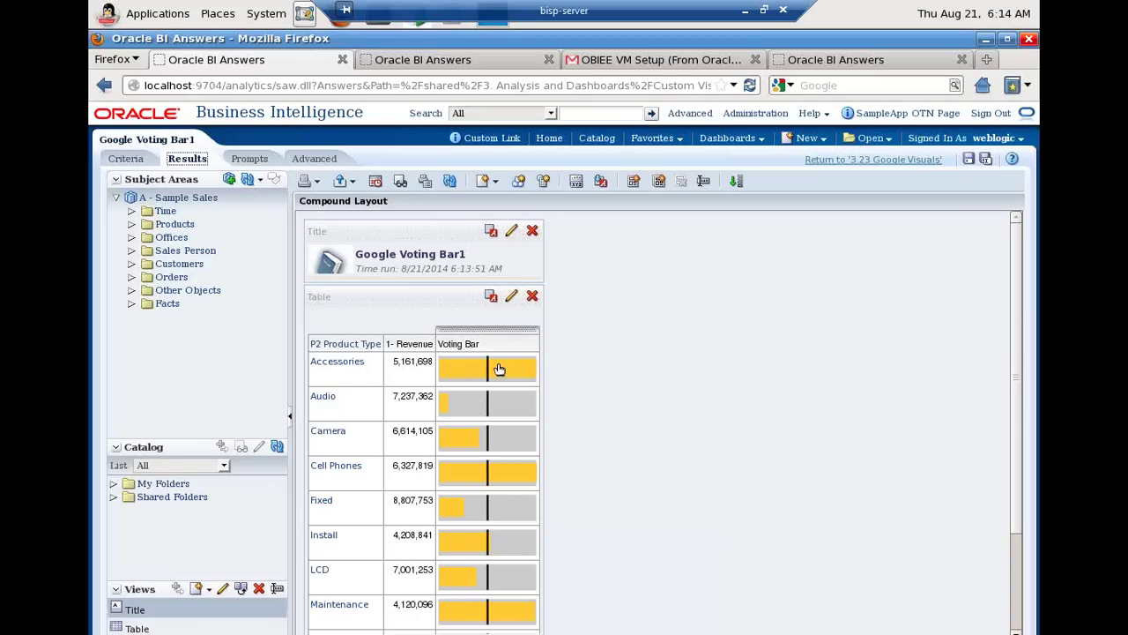
click(746, 18)
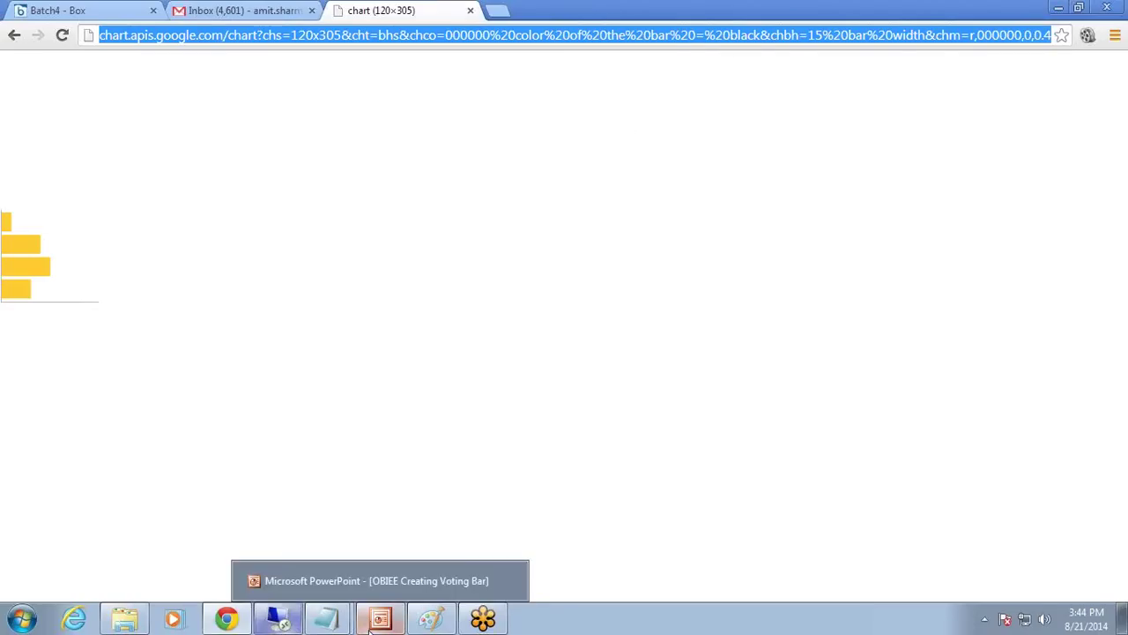
click(371, 621)
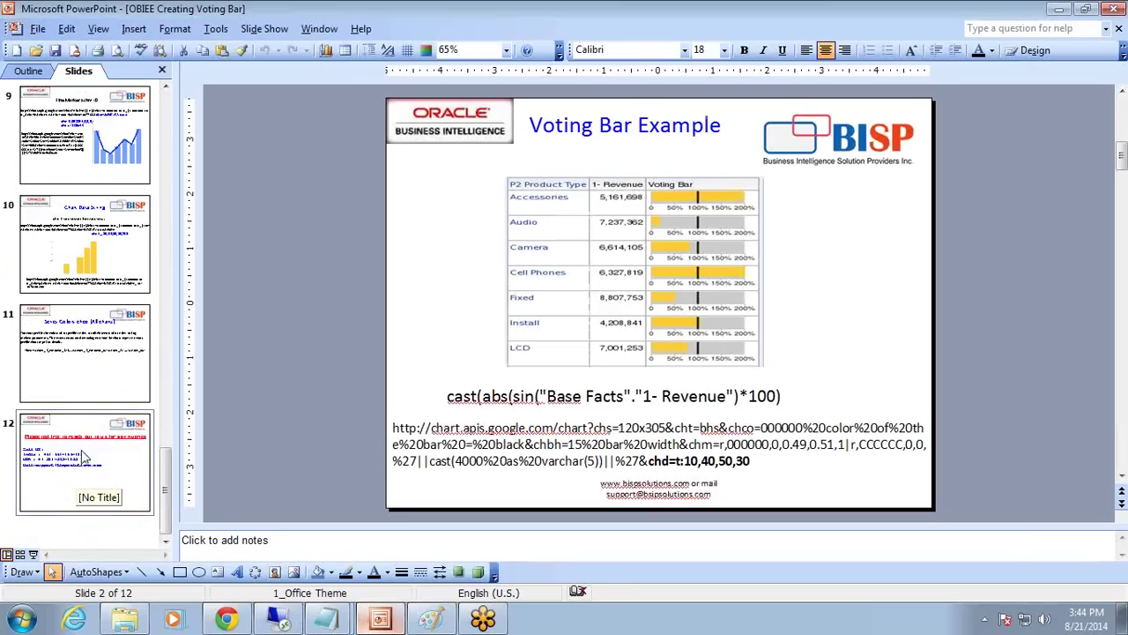
click(85, 454)
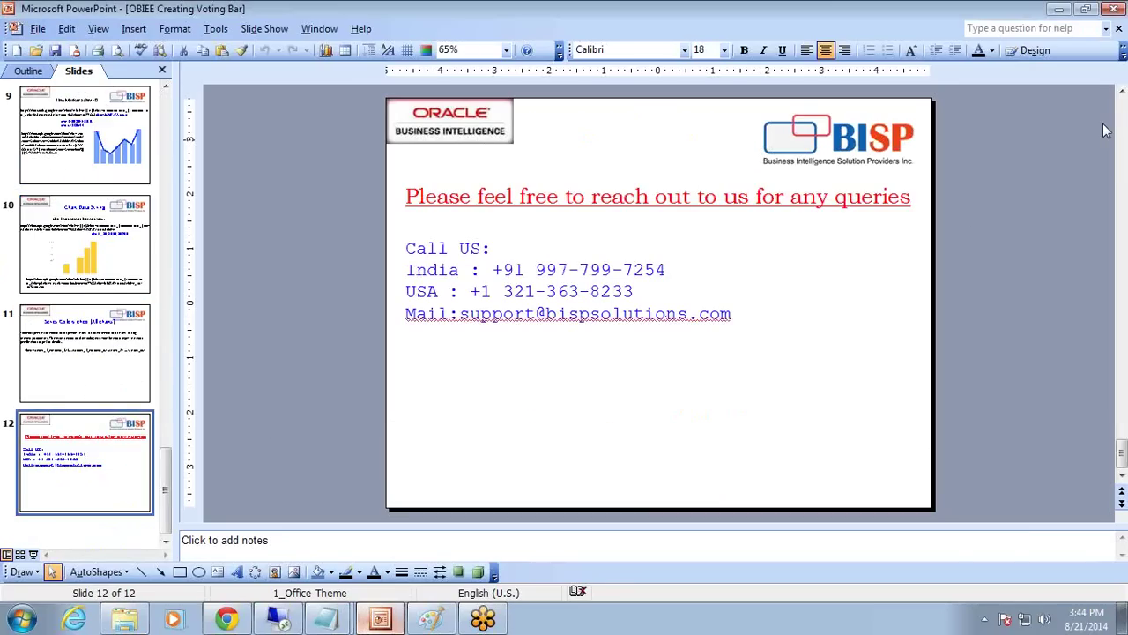